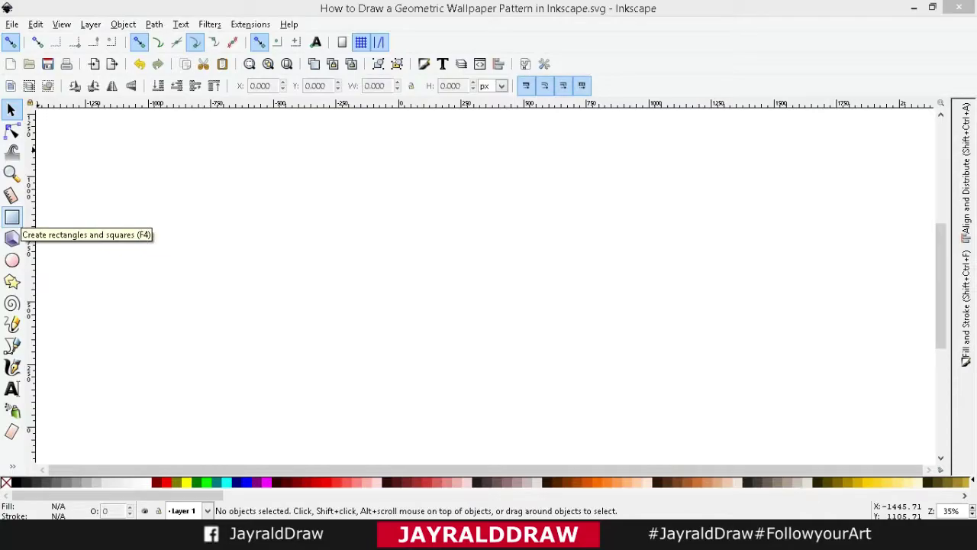
Draw a rectangle with a flat black fill and no outline
left_click(11, 217)
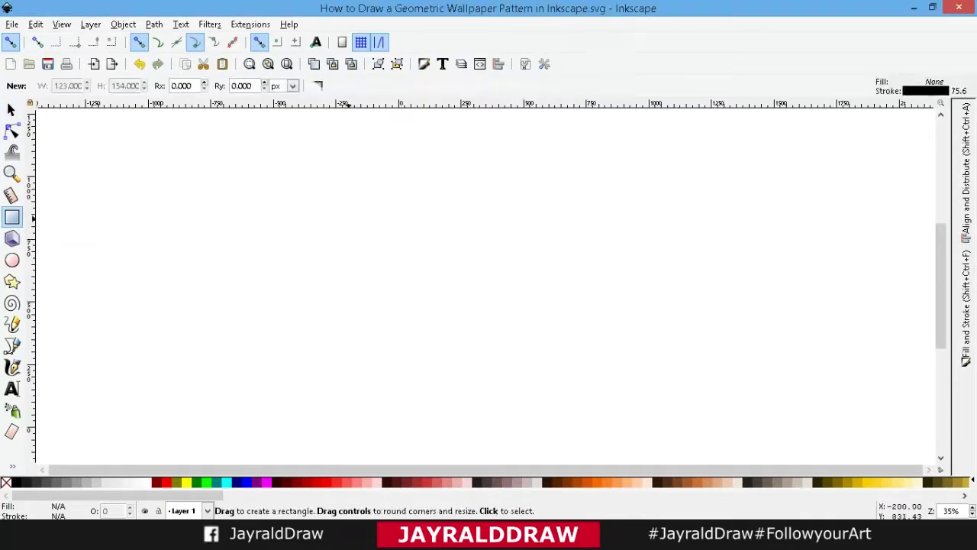
left_click_drag(291, 189, 489, 231)
left_click(11, 109)
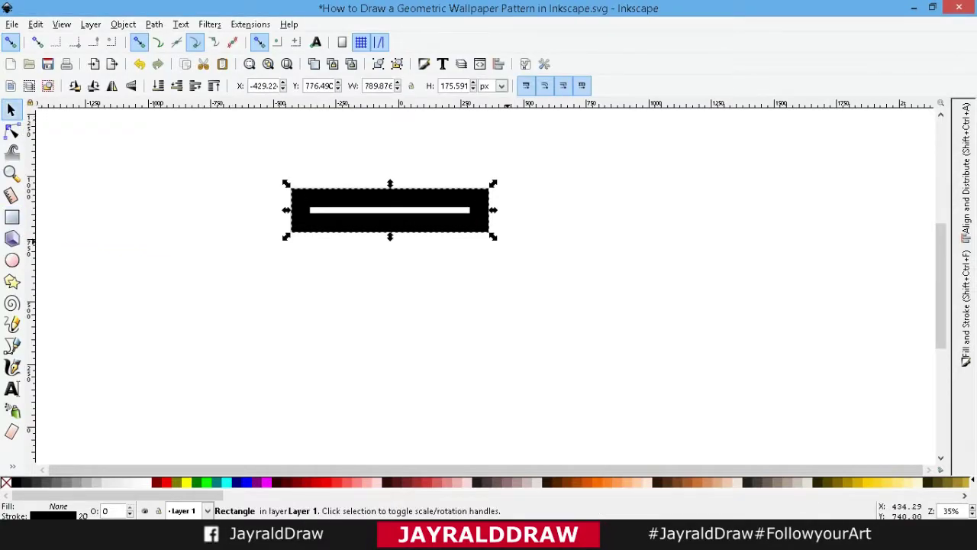
left_click(966, 306)
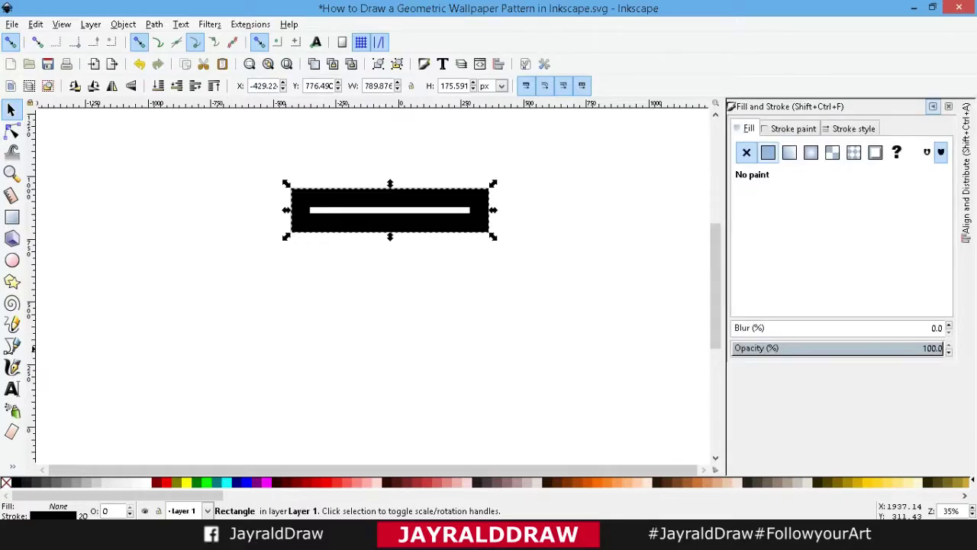
left_click(768, 152)
left_click(853, 128)
left_click(793, 128)
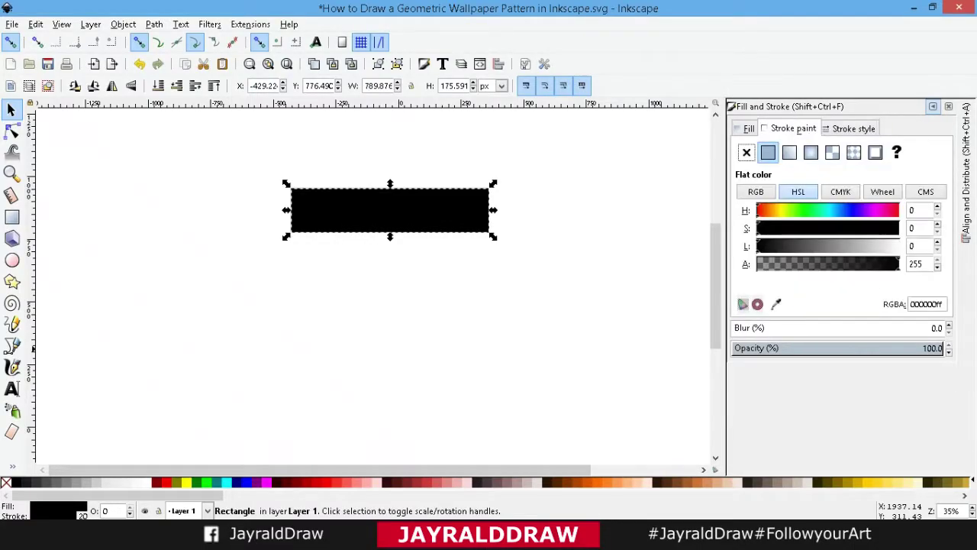
left_click(747, 152)
left_click(932, 106)
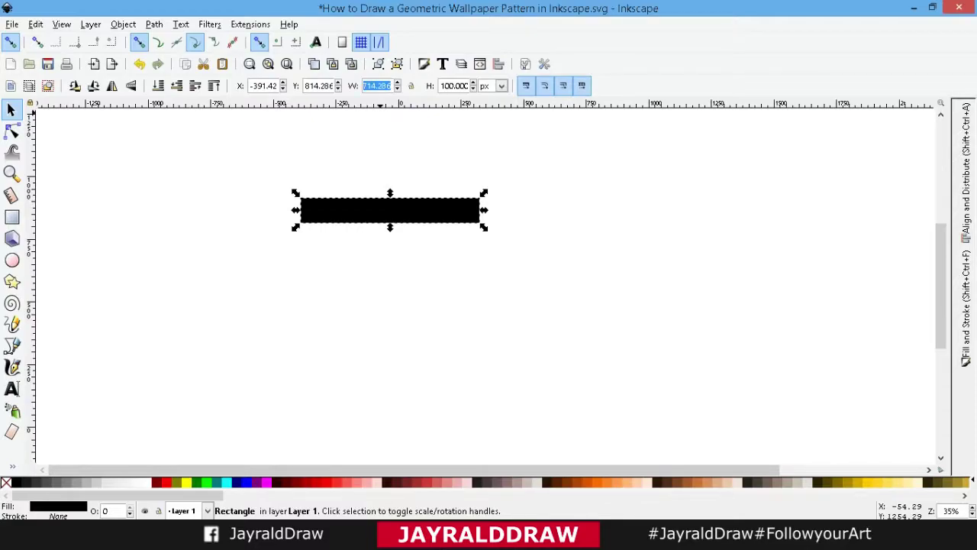
Size the bar to 400 × 50 px, lock the ratio, and move it up-right
key("Return")
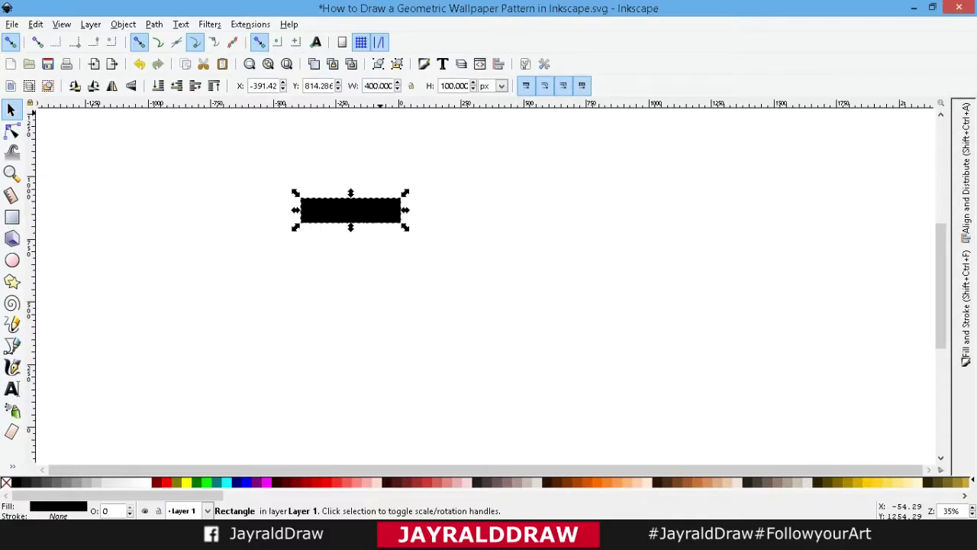
type("50")
key("Return")
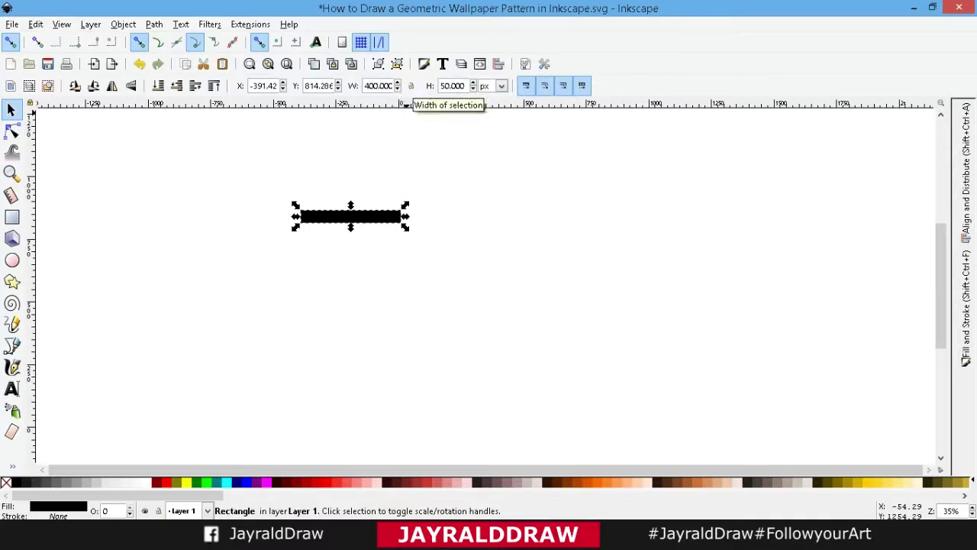
left_click(410, 86)
left_click_drag(366, 213, 382, 181)
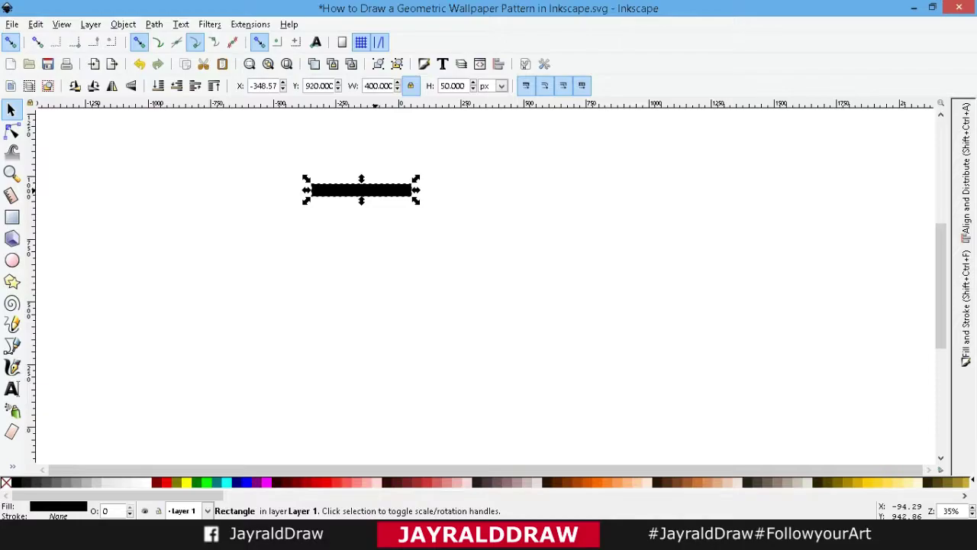
Zoom to 100% and move the black bar up and to the left
key("3")
key("1")
mouse_move(447, 237)
left_mouse_down()
mouse_move(424, 204)
mouse_move(266, 180)
mouse_move(324, 186)
left_mouse_up()
left_click(966, 306)
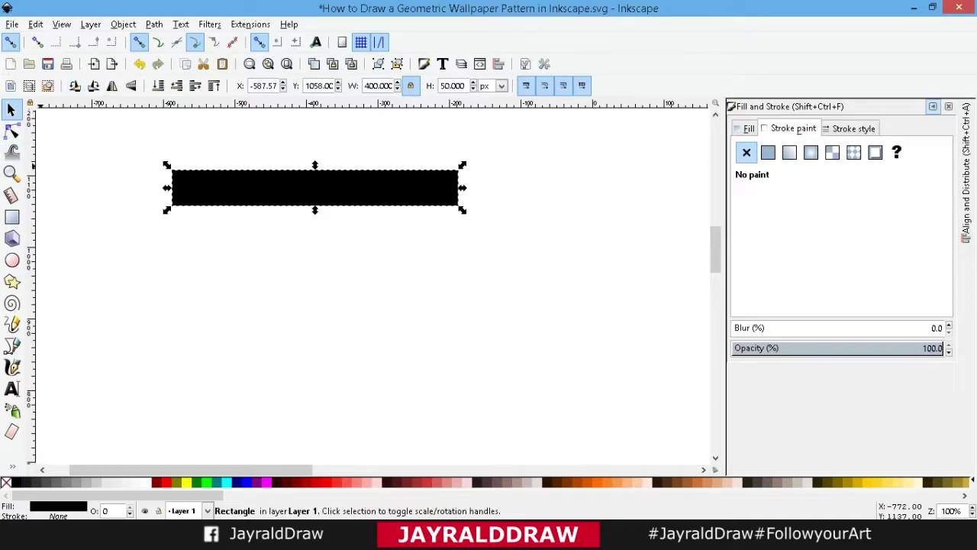
Add vertical guides at the bar's left and right ends, then reselect the bar
left_click_drag(31, 188, 172, 205)
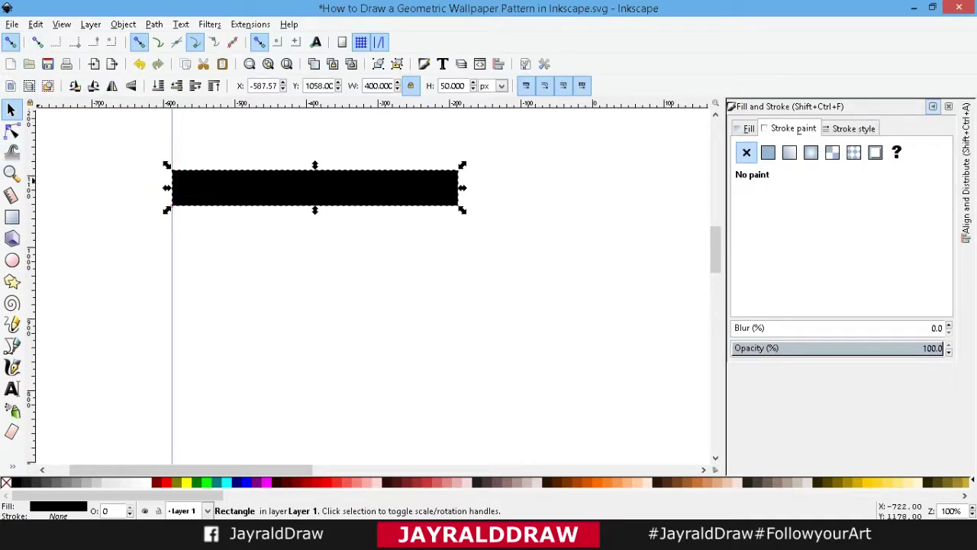
left_click_drag(32, 188, 459, 239)
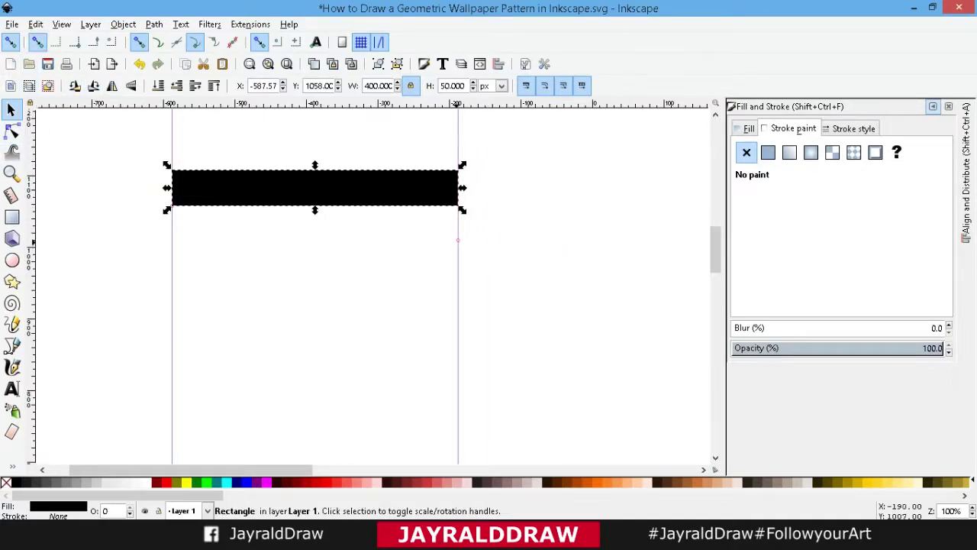
left_click(458, 229)
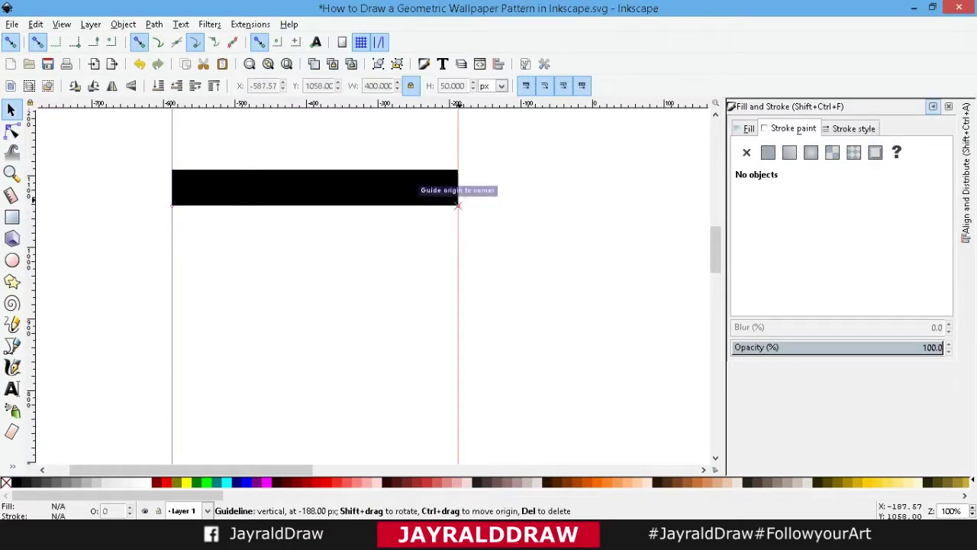
left_click(323, 193)
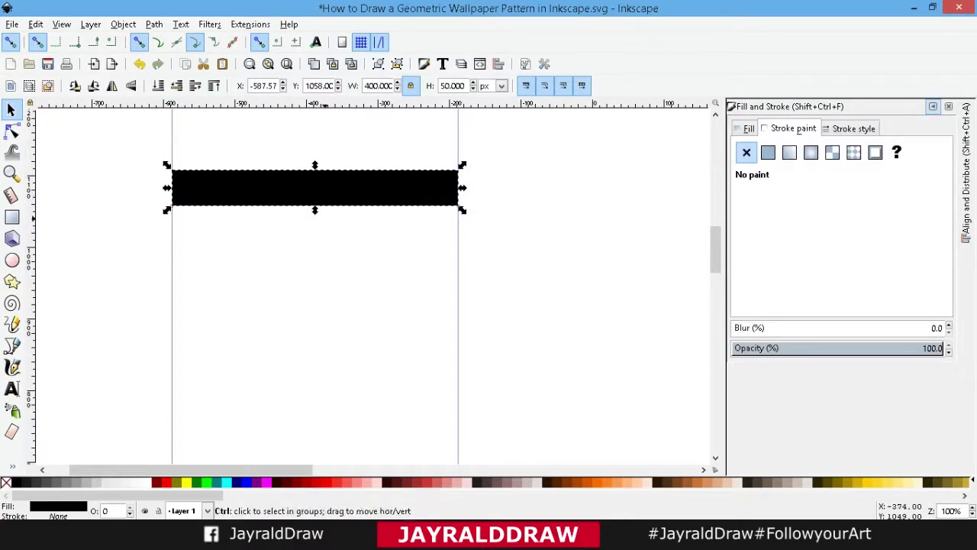
left_click(35, 24)
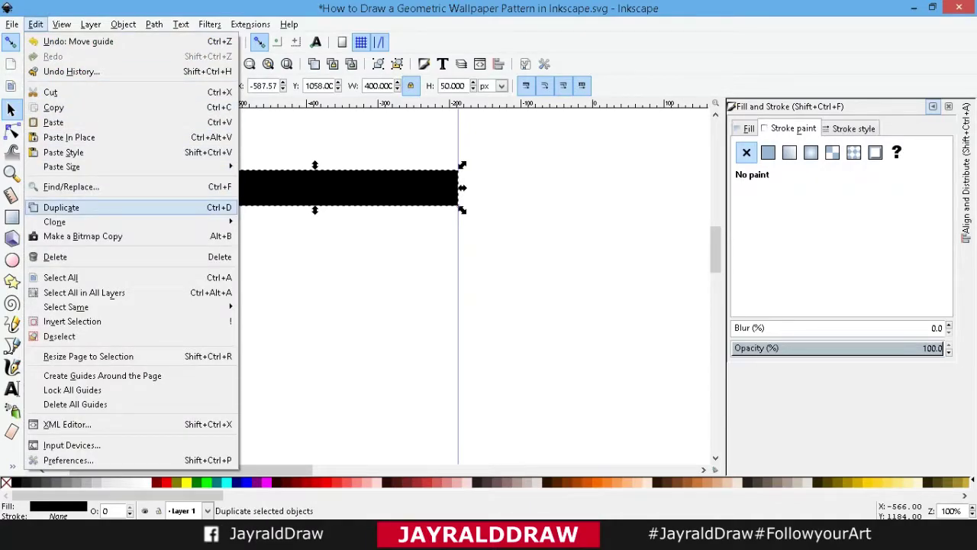
Make a vertical copy of the bar at its right end, red at 56.1 opacity
right_click(348, 189)
left_click(384, 282)
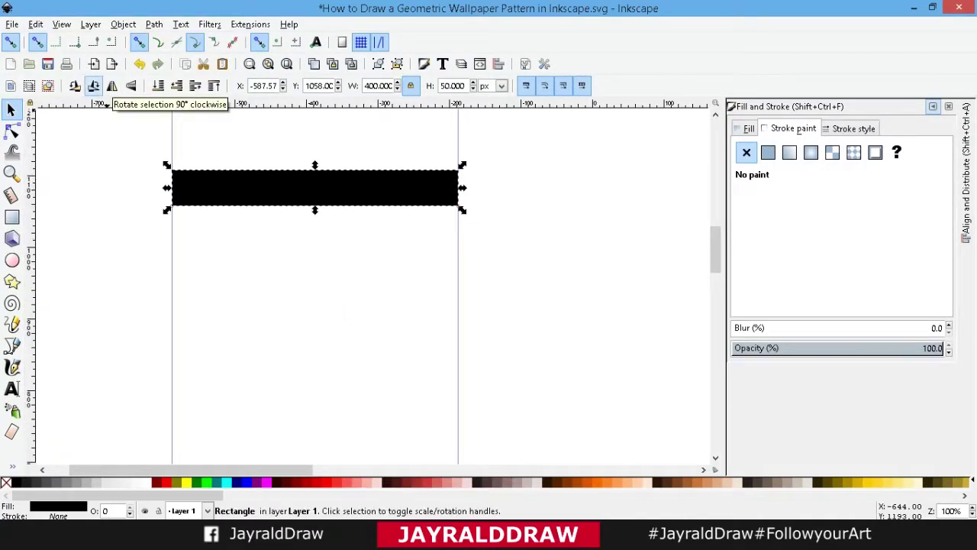
left_click(94, 86)
left_click_drag(315, 191, 441, 256)
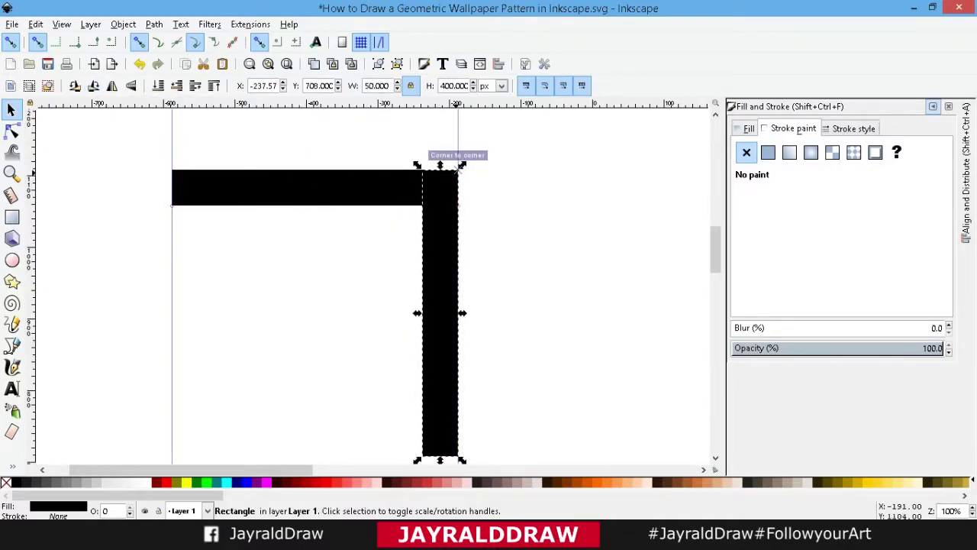
left_click_drag(939, 347, 849, 348)
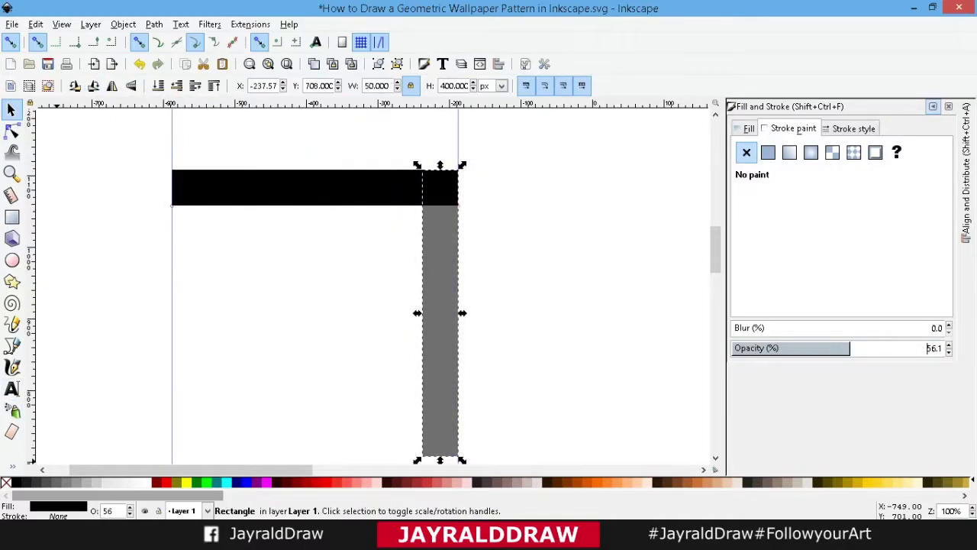
left_click(157, 482)
scroll(374, 286, "down", 2)
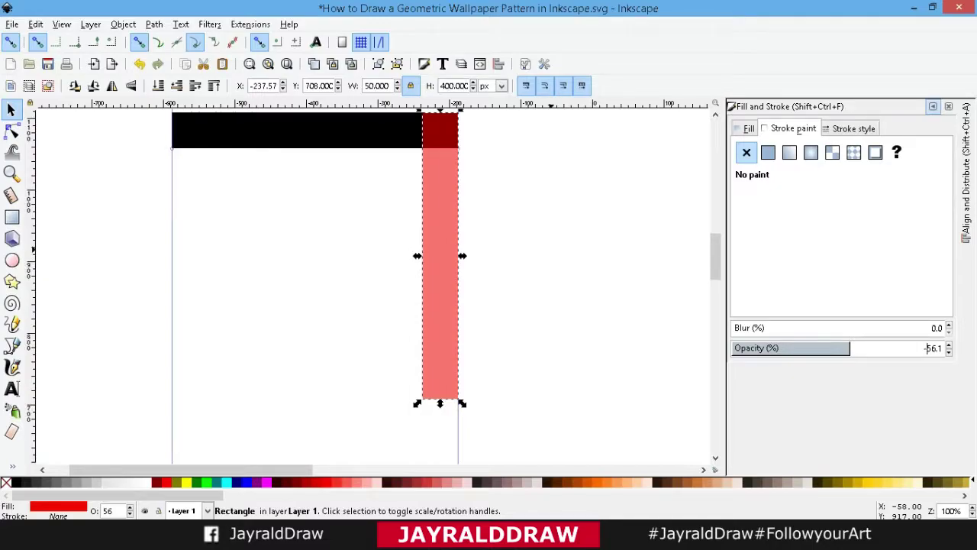
key("Delete")
key("ctrl+z")
key("Escape")
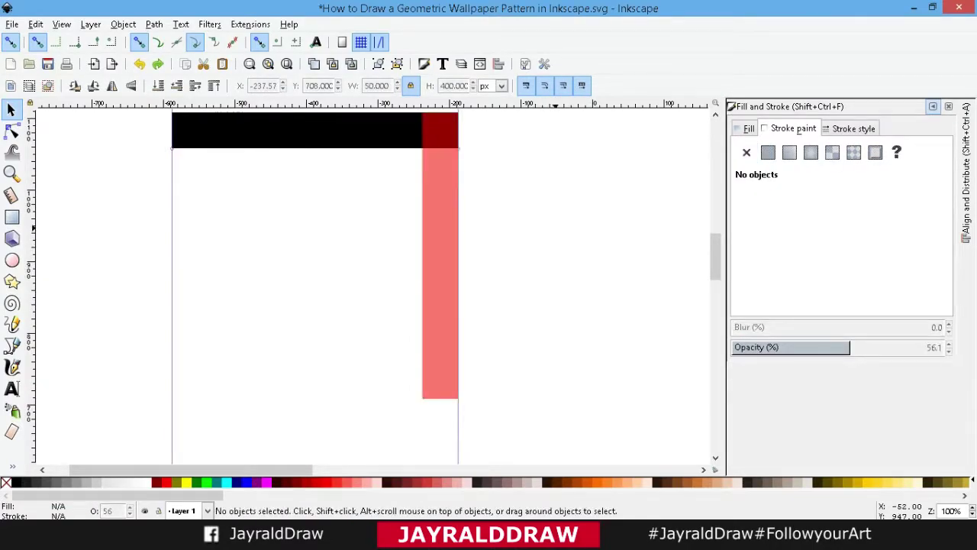
key("minus")
key("minus")
key("plus")
Duplicate the red bar, turn it horizontal along the bottom, and colour it yellow
left_click(420, 265)
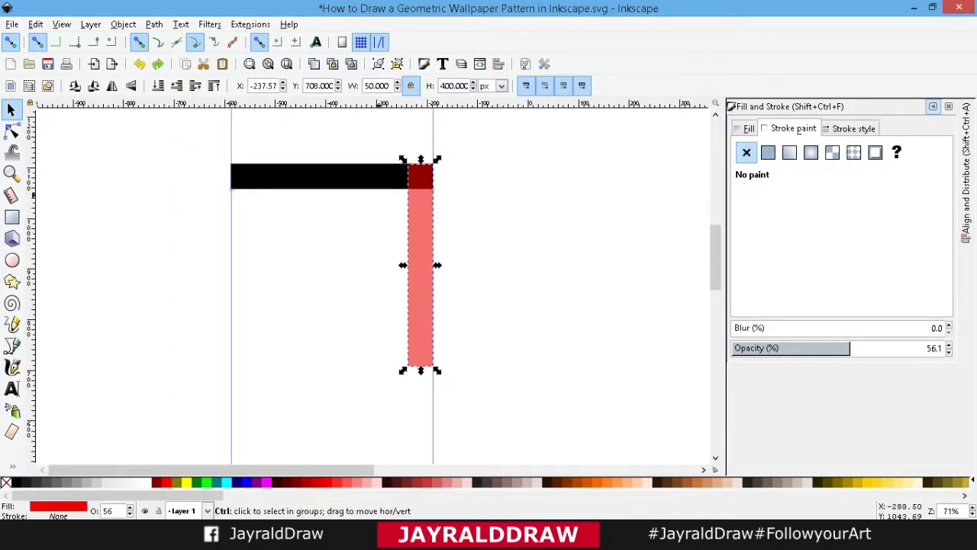
right_click(432, 221)
left_click(447, 318)
left_click(93, 86)
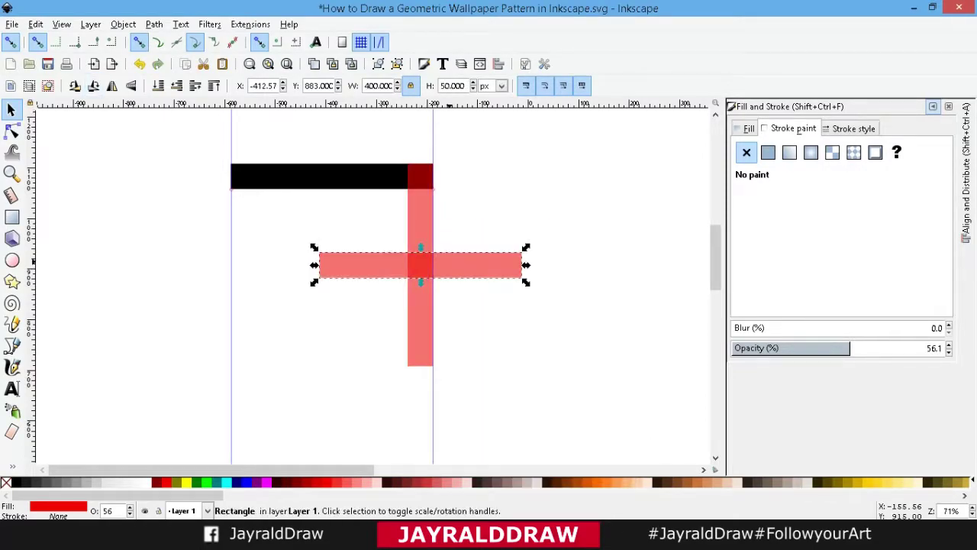
left_click_drag(449, 262, 361, 348)
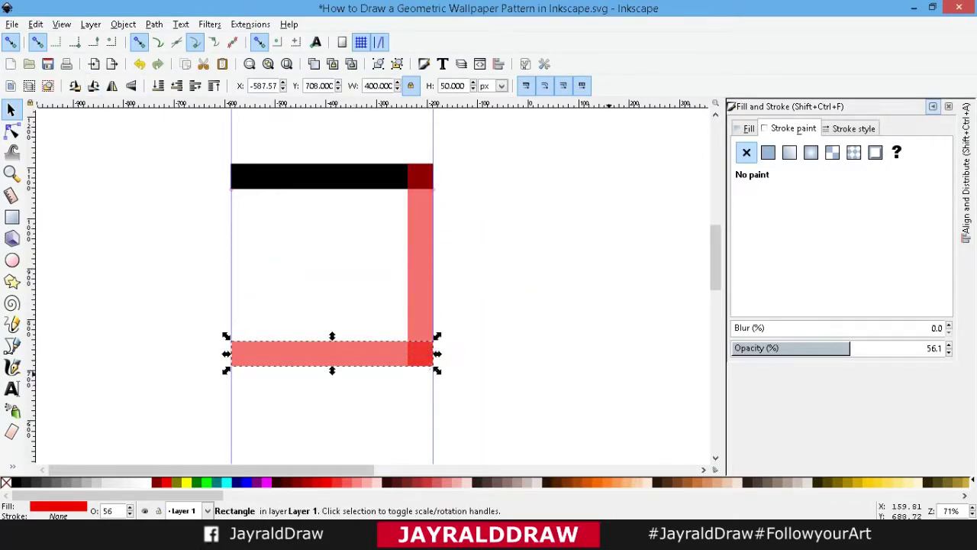
left_click(187, 482)
right_click(346, 353)
Duplicate the yellow bar, stand it on the left guide, and colour it green
left_click(367, 153)
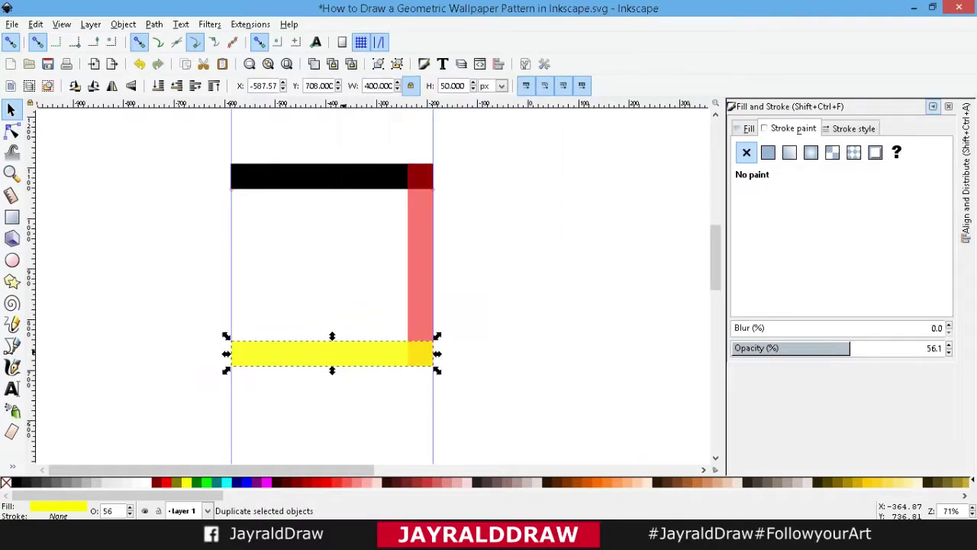
left_click(93, 86)
left_click_drag(334, 256, 246, 169)
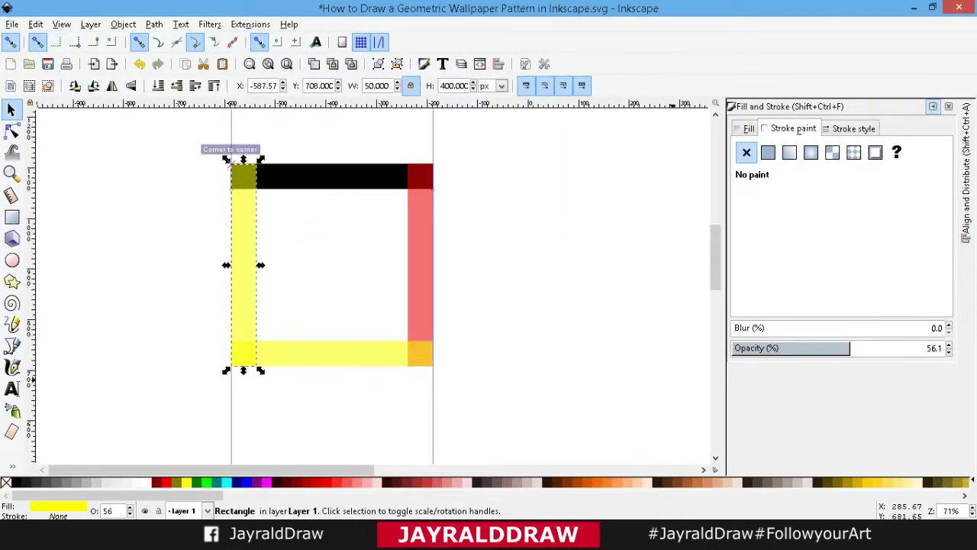
left_click(196, 482)
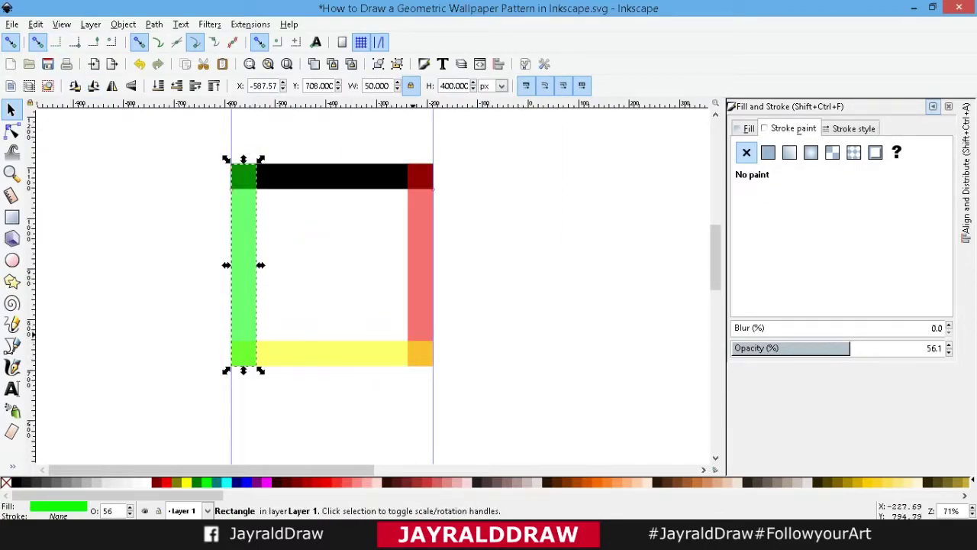
left_click(418, 291)
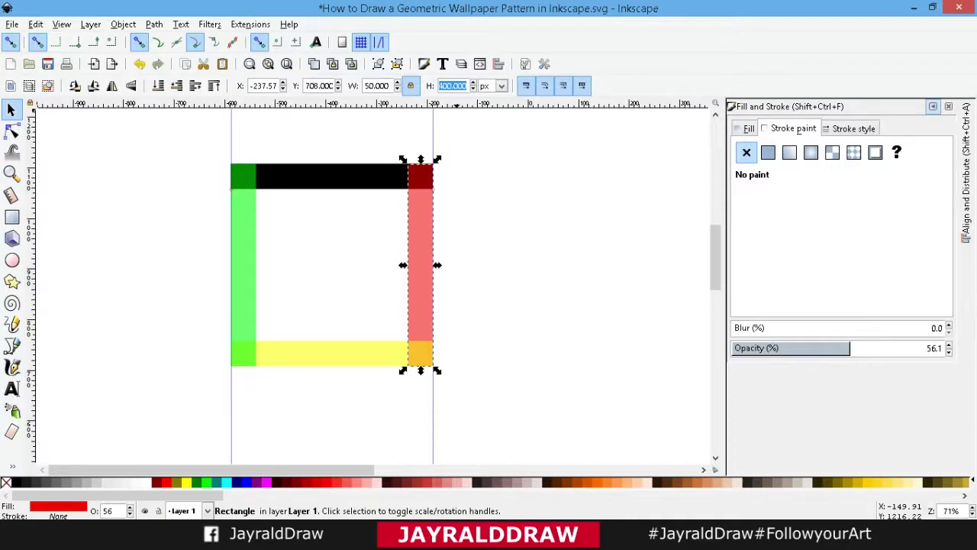
Unlock the ratio, shorten the red bar to 300 px, and move it up to the black bar
type("300")
key("Return")
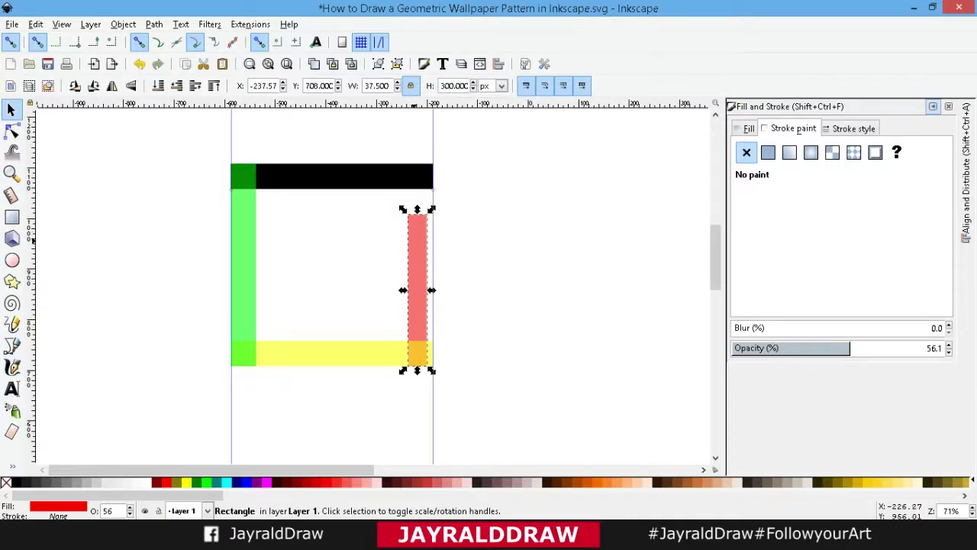
key("ctrl+z")
left_click(410, 85)
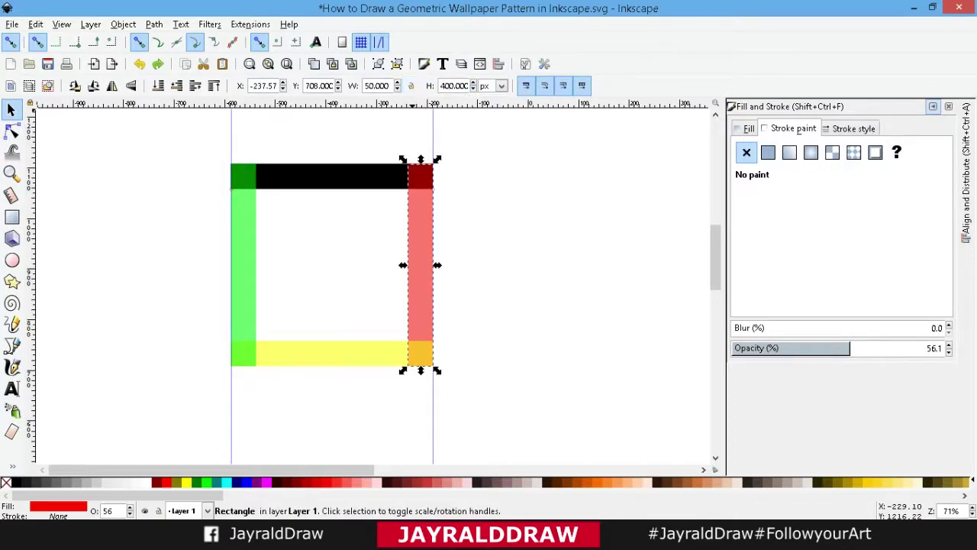
type("00")
key("Return")
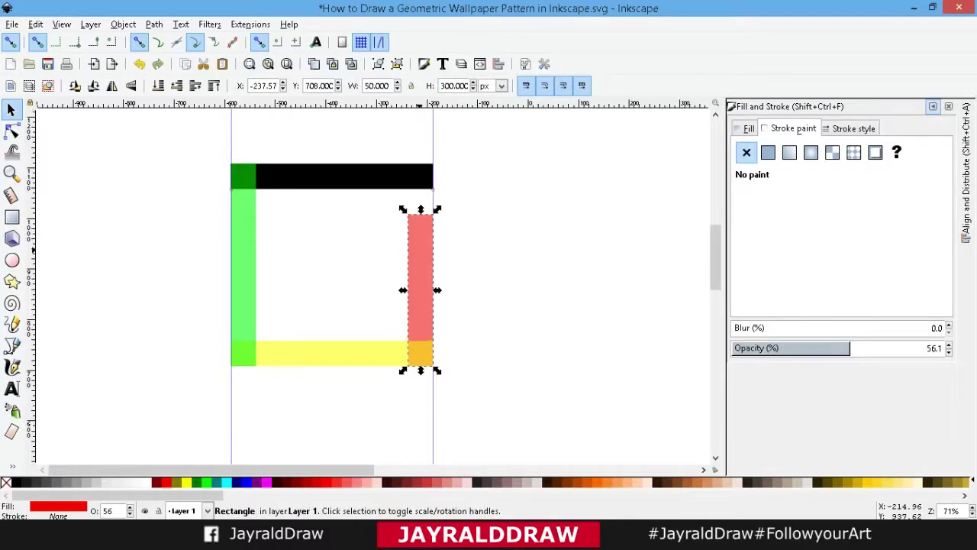
left_click_drag(424, 221, 423, 172)
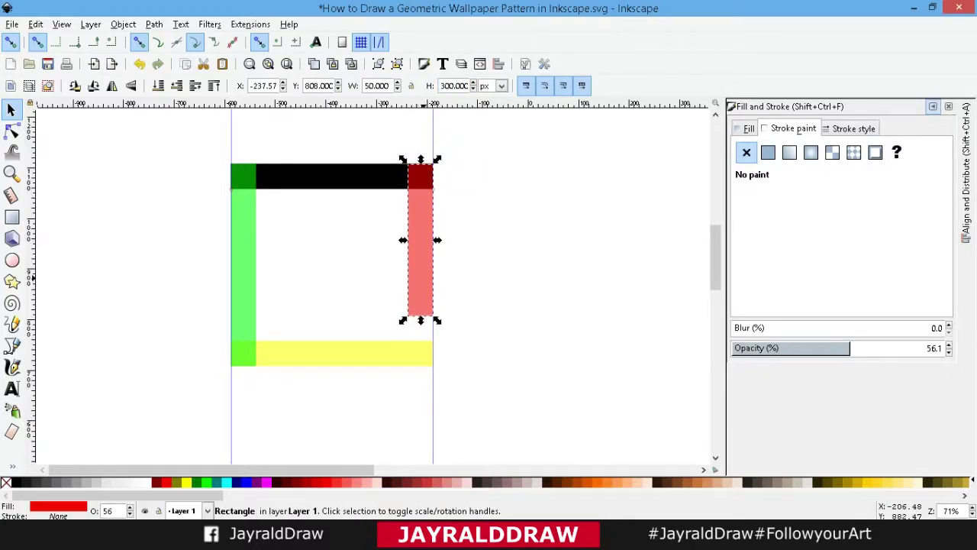
Add a horizontal red copy snapped to the yellow bar's right end
right_click(418, 168)
left_click(450, 94)
left_click(93, 85)
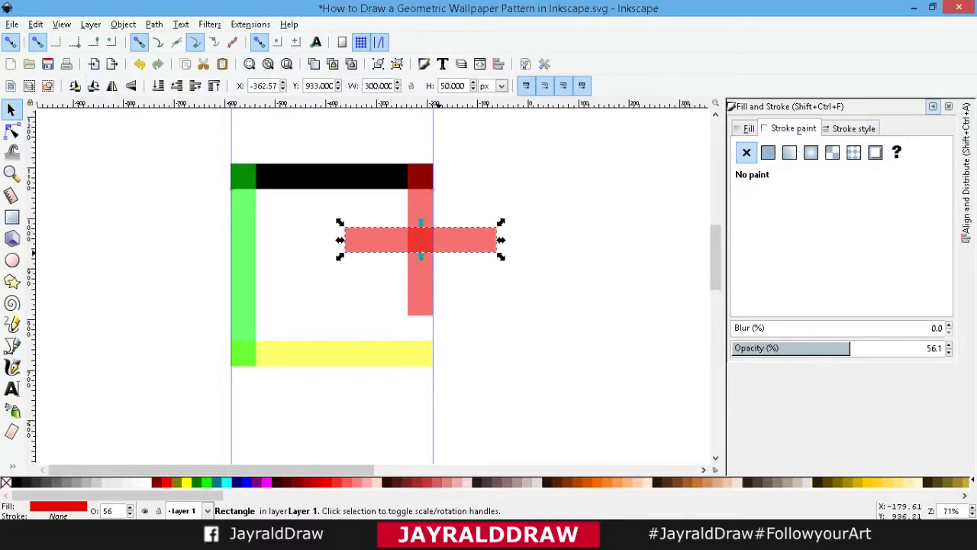
left_click_drag(421, 240, 509, 353)
left_click(607, 238)
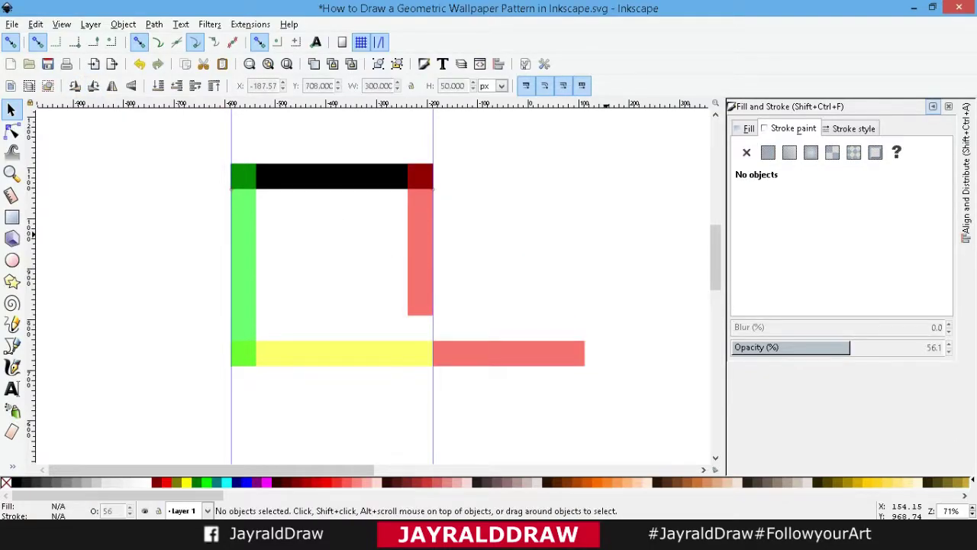
left_click(514, 354)
left_click_drag(473, 353, 472, 353)
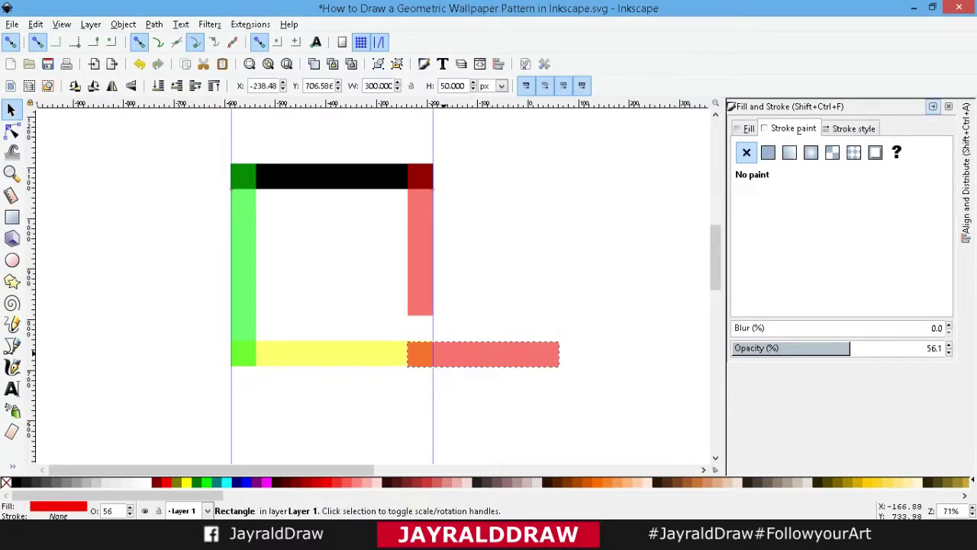
Group all five bars into one motif
key("Escape")
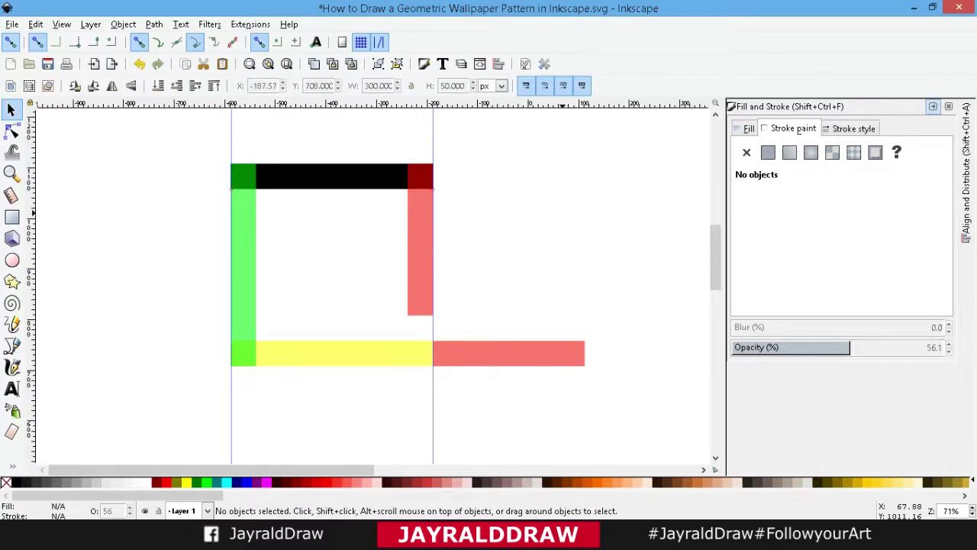
key("minus")
key("minus")
left_click_drag(574, 350, 259, 188)
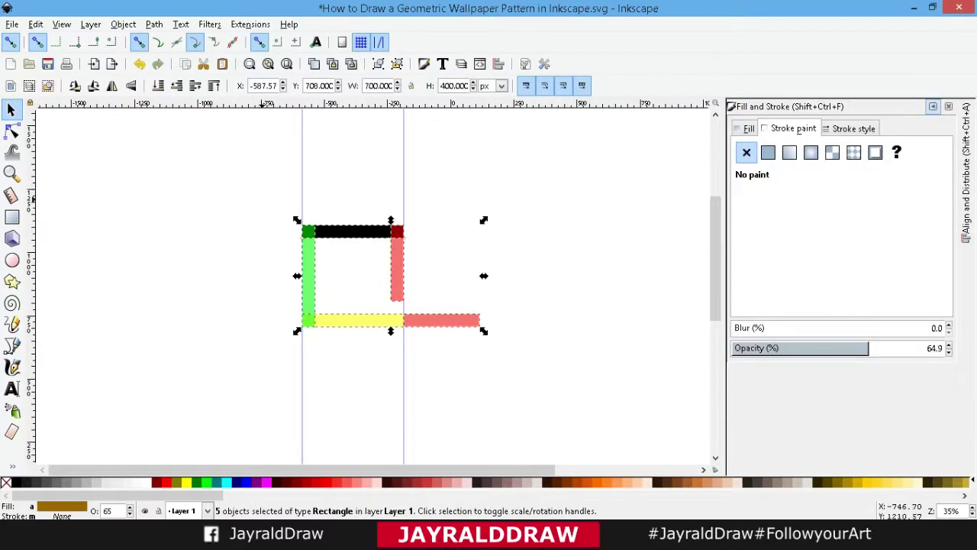
left_click(378, 64)
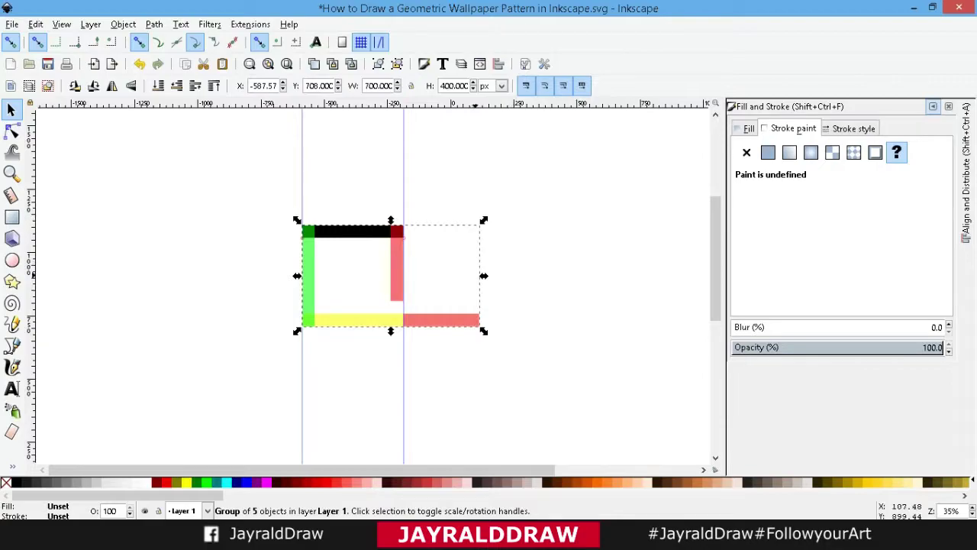
key("Escape")
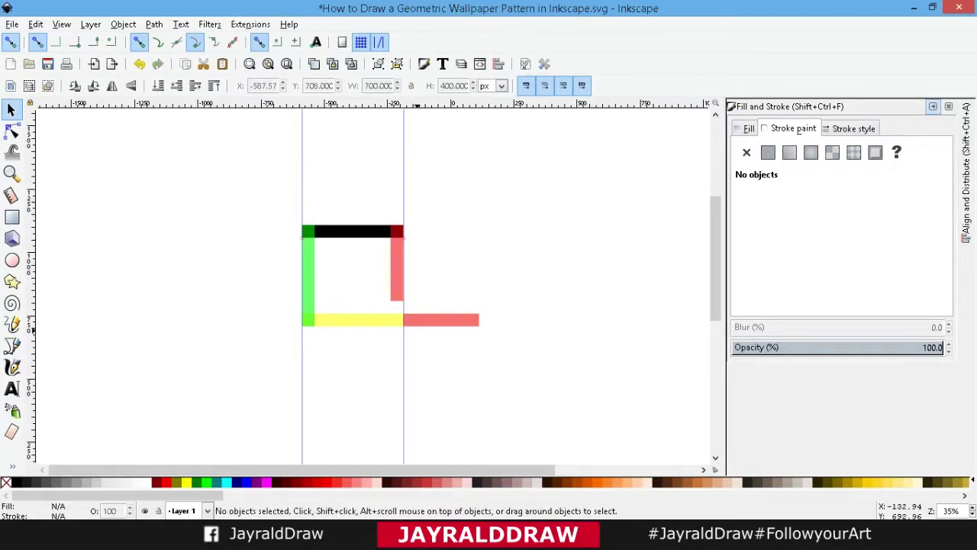
Duplicate the motif group, rotate the copy 90°, and place it right of the original
left_click(419, 324)
right_click(396, 265)
left_click(443, 106)
left_click(93, 86)
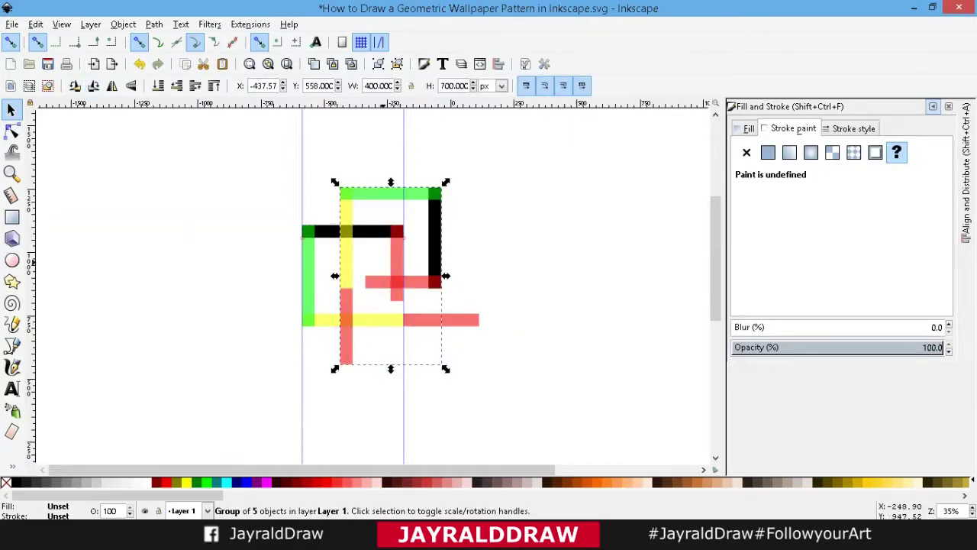
left_click_drag(388, 266, 560, 318)
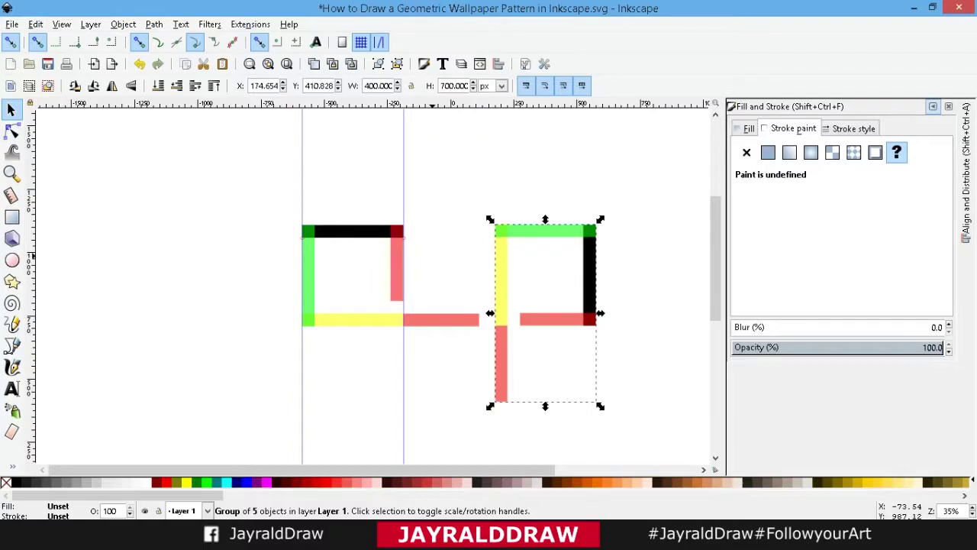
key("Escape")
key("Tab")
key("Escape")
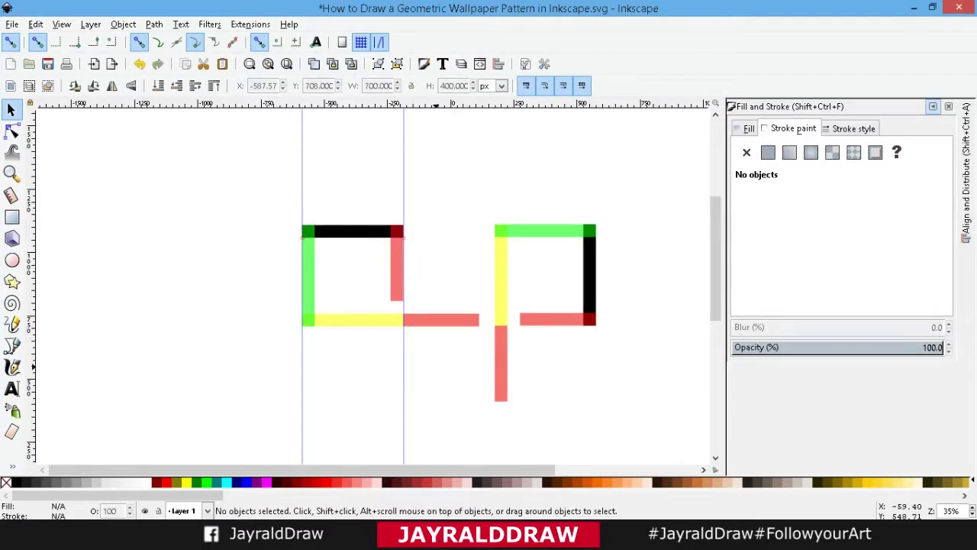
scroll(464, 291, "up", 1)
scroll(464, 291, "up", 1)
scroll(465, 291, "up", 1)
Draw a green rectangle 50 px high, turn it upright, and move it against the bar
scroll(374, 224, "right", 1)
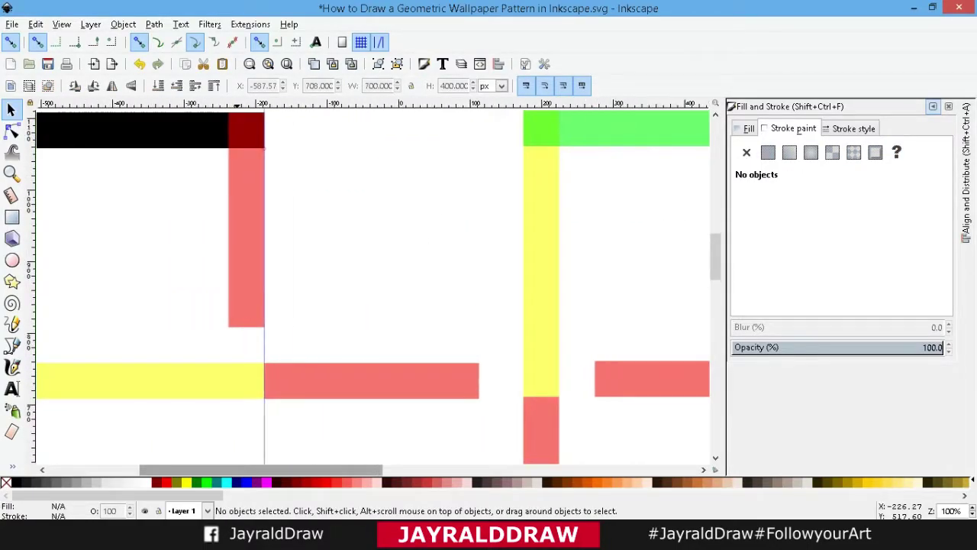
key("r")
left_click_drag(321, 198, 426, 250)
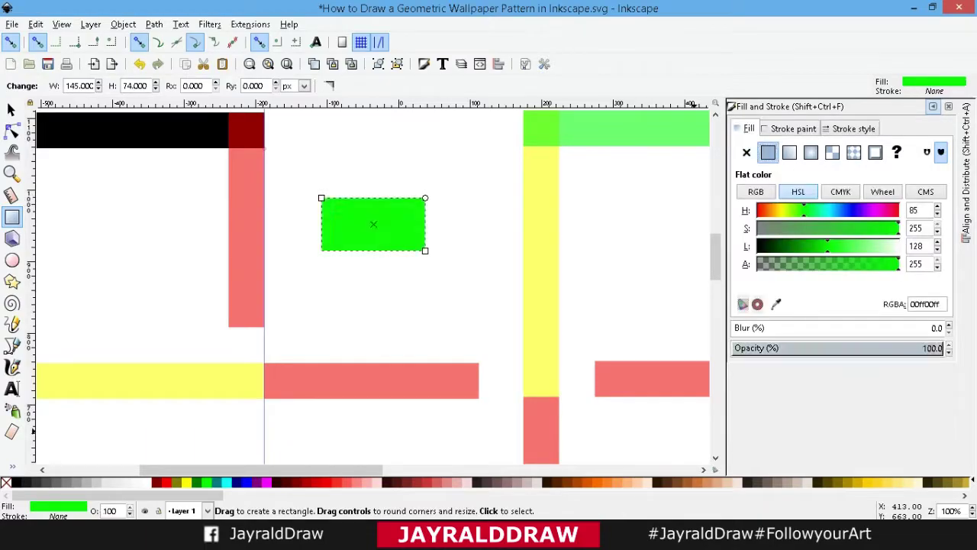
key("s")
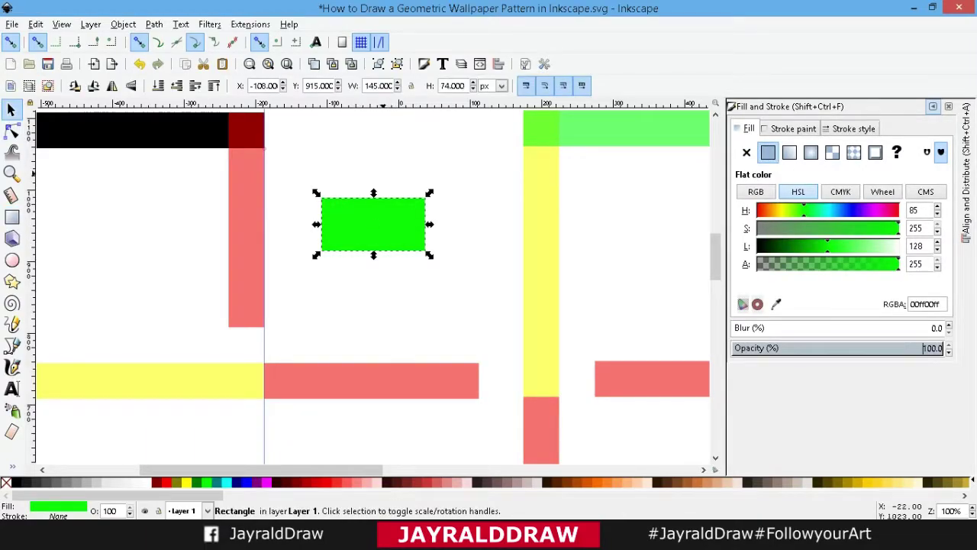
type("50")
key("Return")
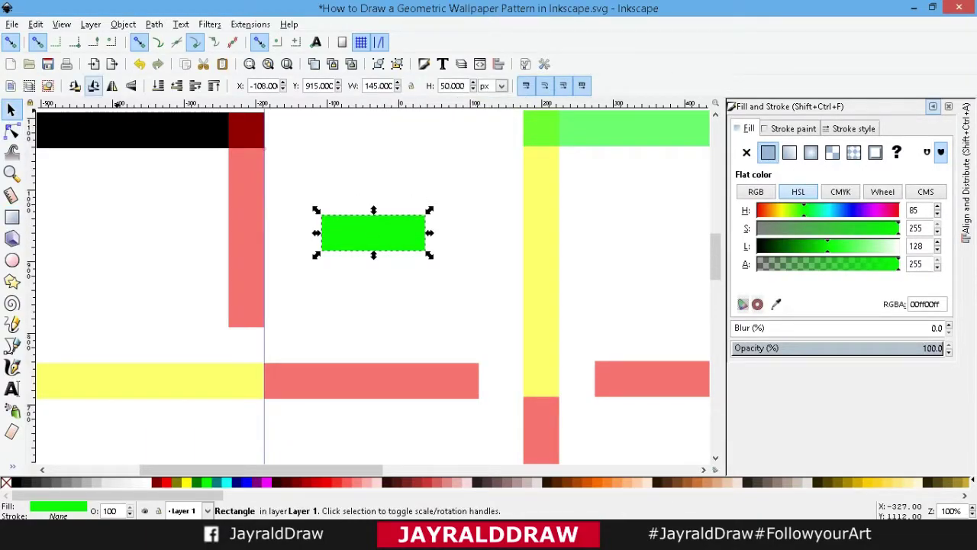
left_click(93, 86)
mouse_move(371, 237)
left_mouse_down()
mouse_move(497, 413)
mouse_move(496, 324)
mouse_move(497, 341)
left_mouse_up()
Shift the rotated motif left to snap into place, then reselect the green square
scroll(497, 427, "down", 2)
left_click(504, 283)
left_click_drag(519, 304, 510, 304)
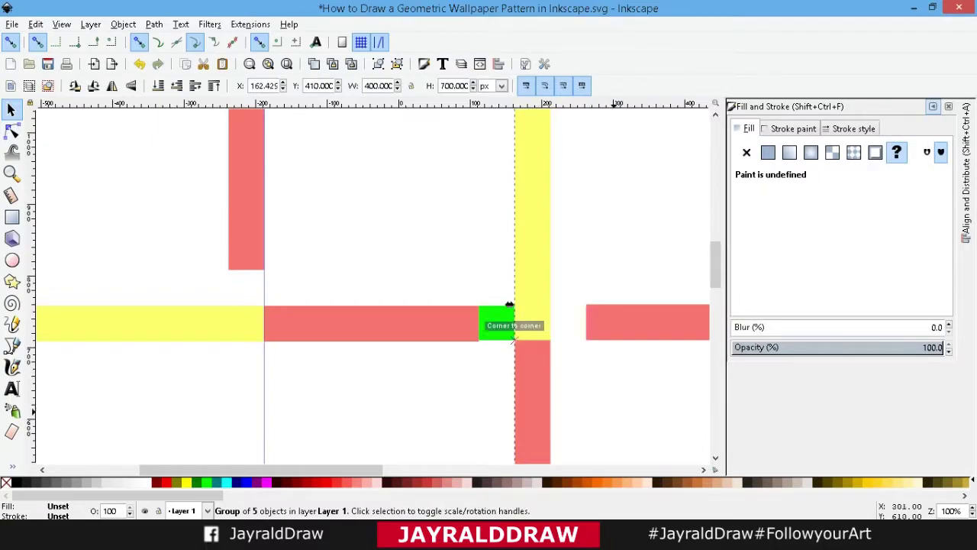
scroll(510, 304, "up", 5)
key("minus")
key("minus")
key("minus")
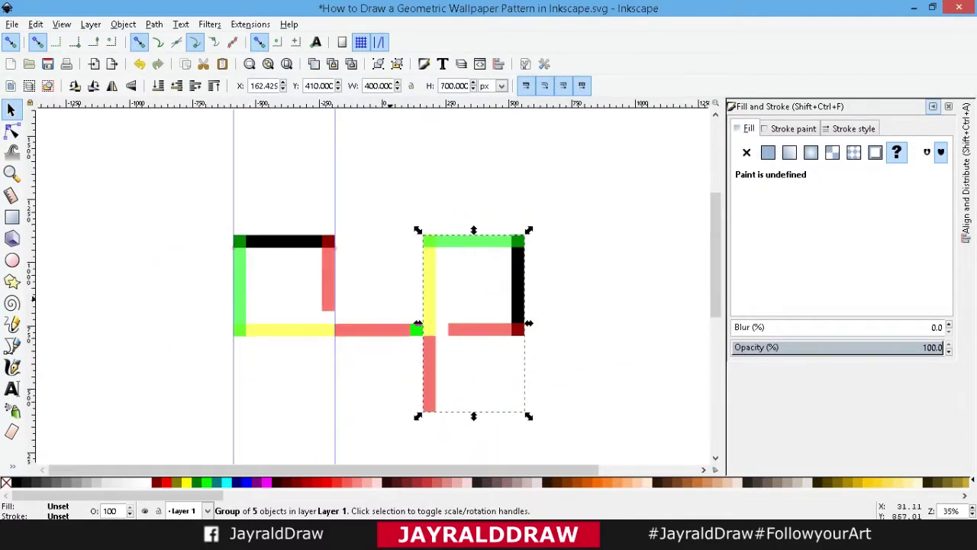
left_click(417, 328)
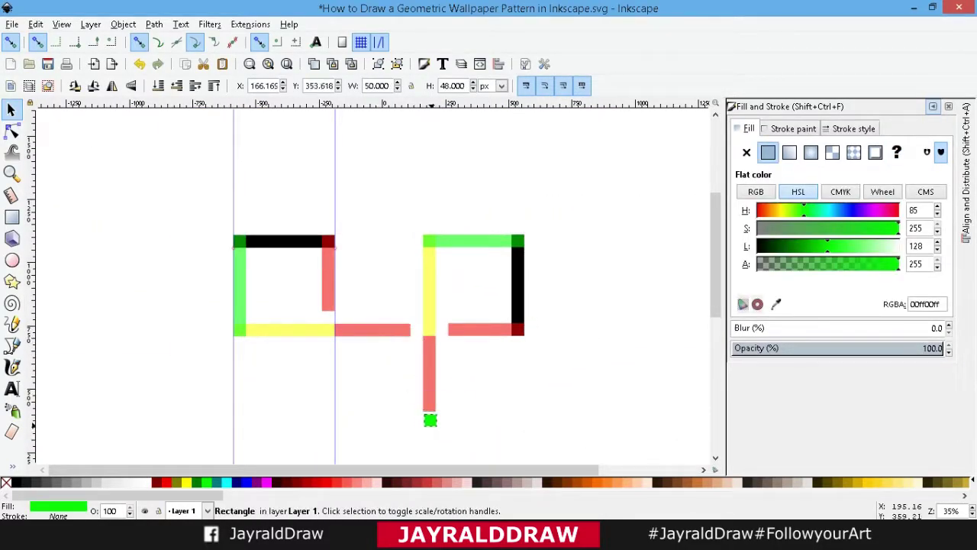
key("plus")
key("plus")
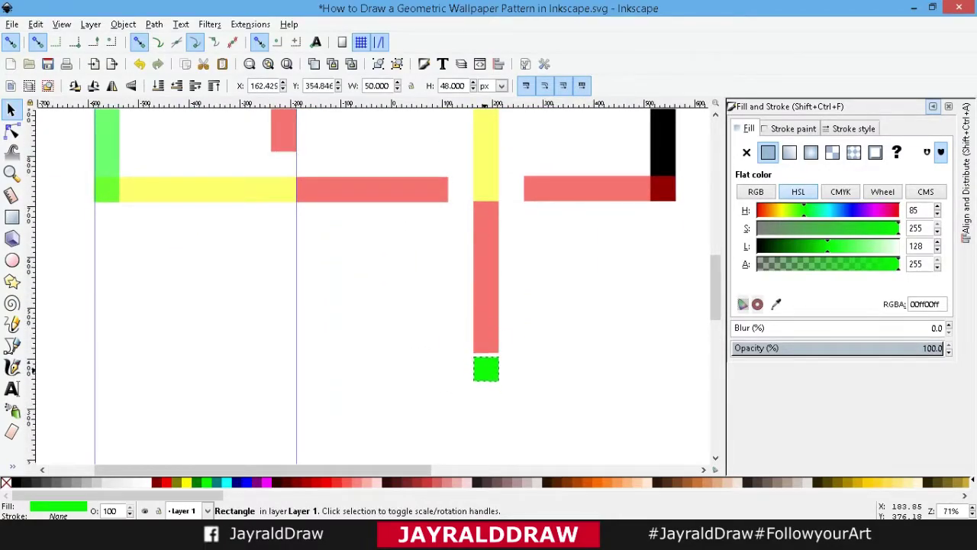
Duplicate the rotated motif, turn it a quarter turn, and snap it below the motifs
right_click(486, 366)
left_click(487, 369)
key("minus")
key("minus")
right_click(424, 325)
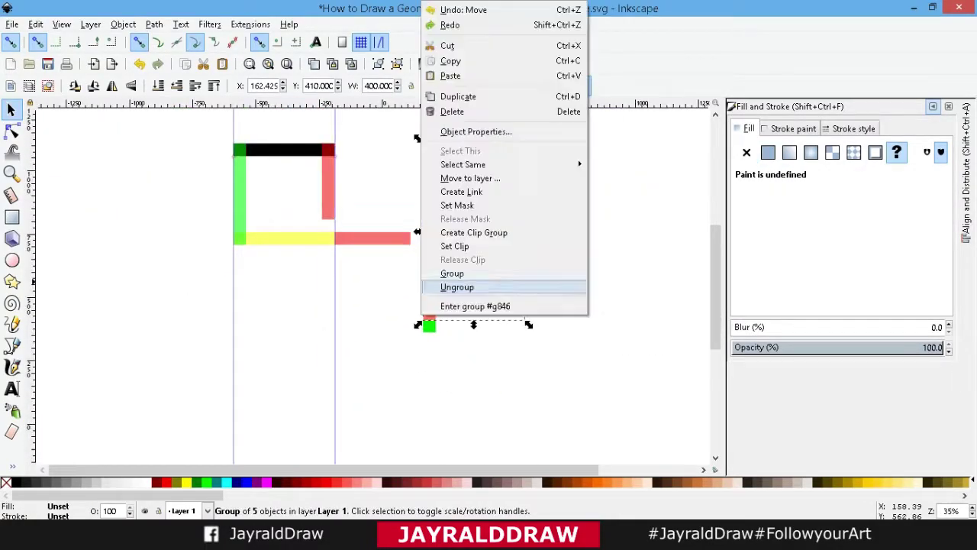
left_click(459, 96)
left_click(94, 86)
mouse_move(460, 167)
left_mouse_down()
mouse_move(430, 298)
mouse_move(338, 310)
left_mouse_up()
Snap the green connector square to the red bar's left end
left_click(430, 298, "ctrl")
scroll(341, 305, "down", 1)
right_click(341, 281)
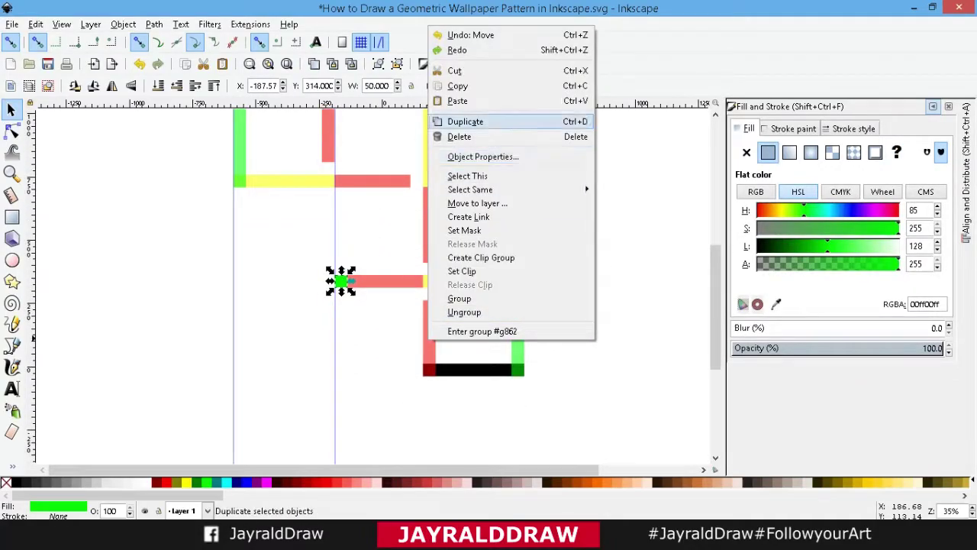
key("Return")
left_click(340, 281)
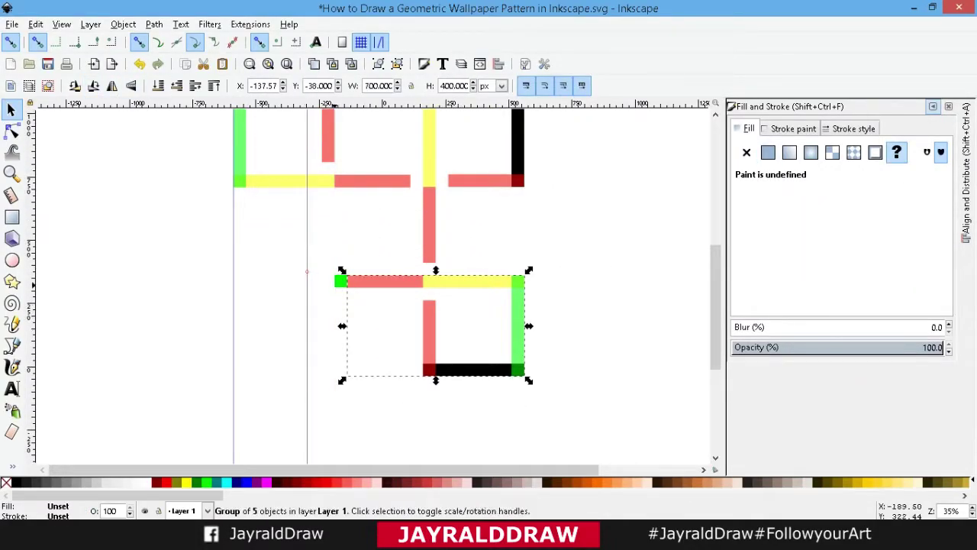
key("Escape")
left_click(340, 281, "ctrl")
key("ctrl+z")
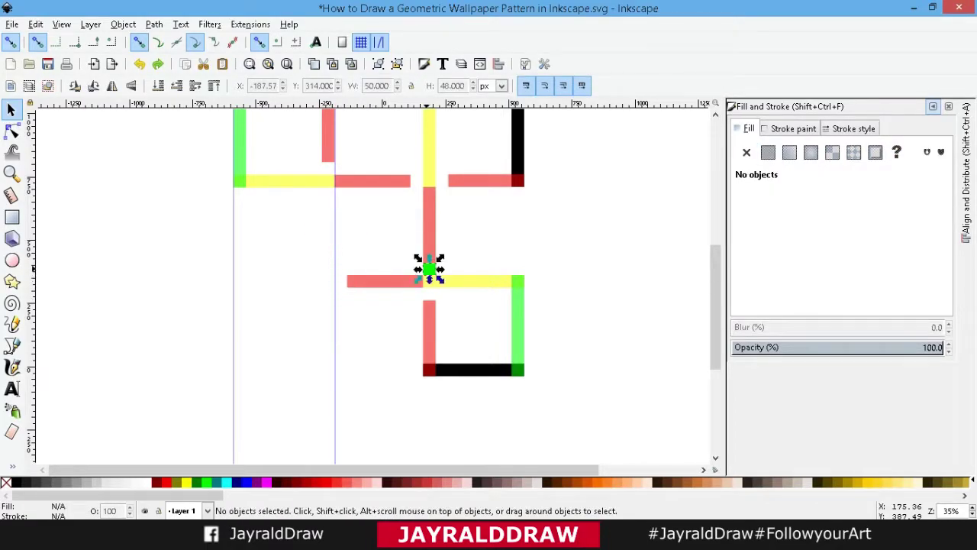
left_click_drag(429, 269, 341, 281)
Duplicate the lower motif, rotate it 90° clockwise, and place it to the left
left_click(431, 332)
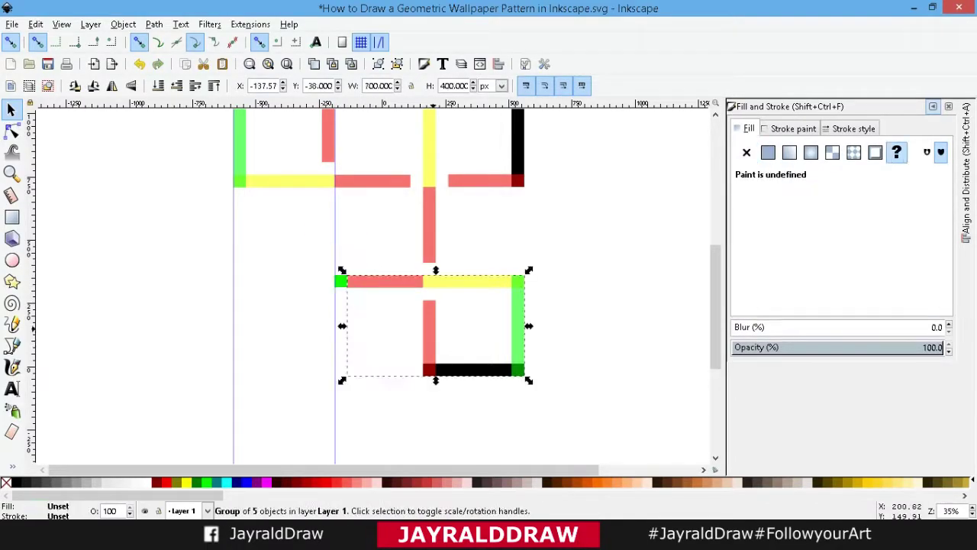
key("ctrl+d")
left_click(94, 85)
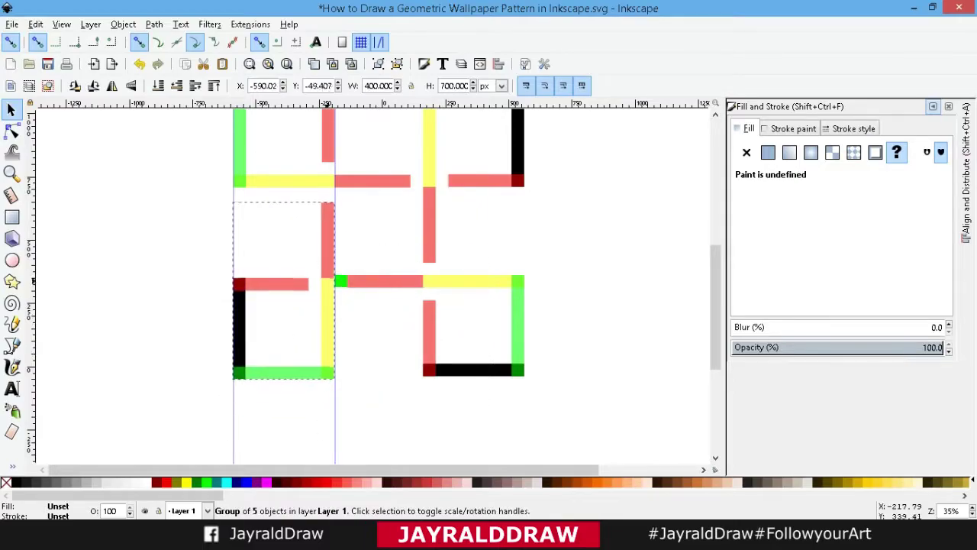
left_click_drag(480, 315, 327, 353)
left_click(580, 238)
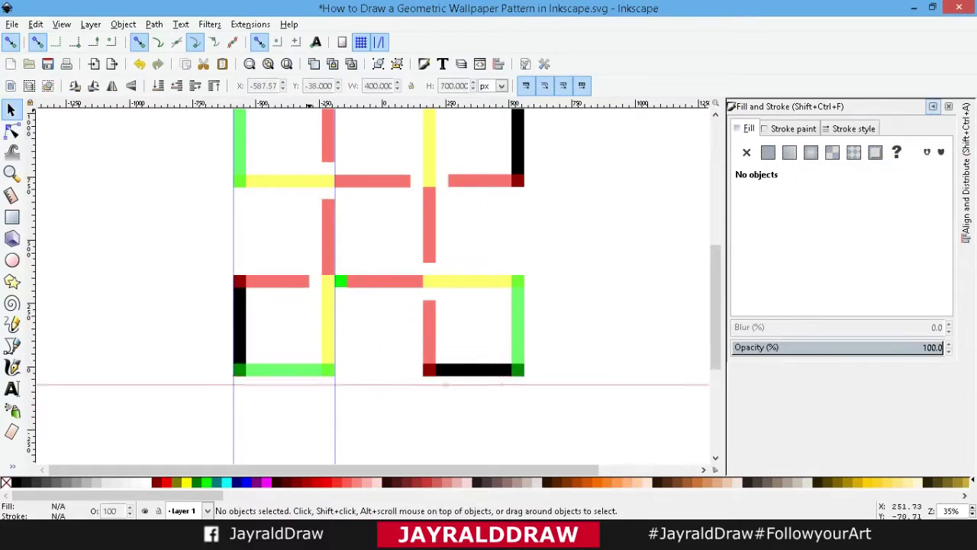
Add a horizontal guide along the pattern's top and a vertical guide at its right edge
scroll(391, 382, "up", 4)
left_click_drag(524, 104, 524, 201)
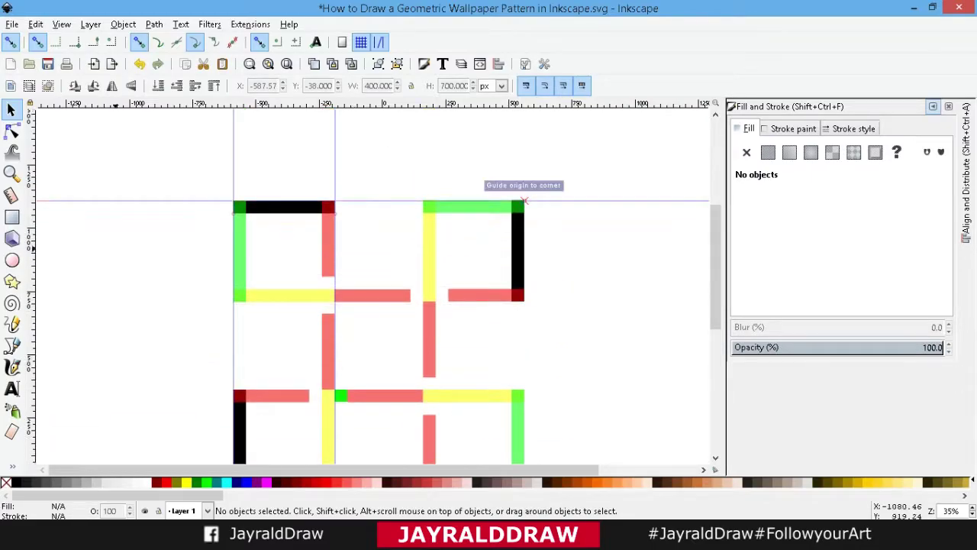
left_click_drag(30, 229, 525, 201)
Remove the leftover green square and zoom out to the whole pattern
scroll(524, 201, "down", 3)
scroll(496, 330, "up", 5)
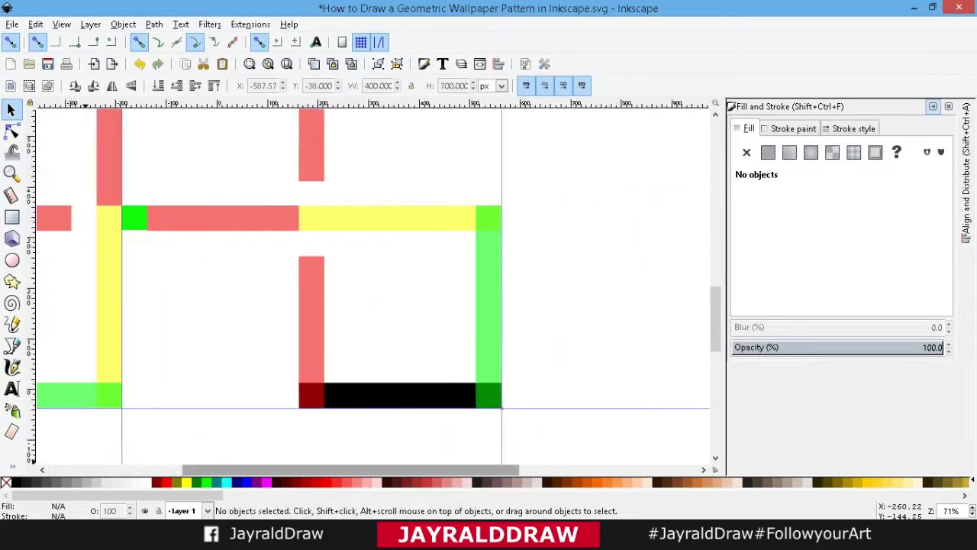
scroll(524, 450, "down", 2)
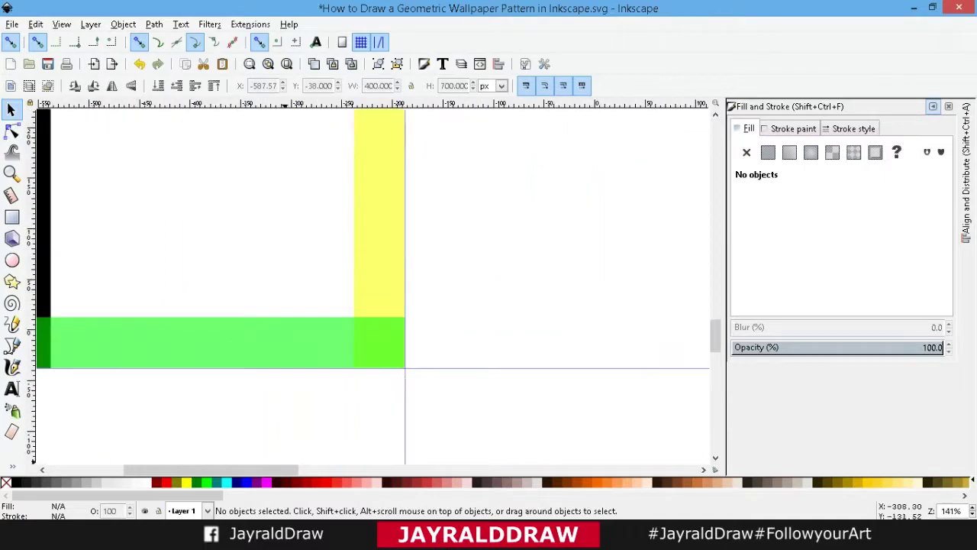
scroll(381, 381, "up", 2)
scroll(313, 442, "down", 2)
key("ctrl+z")
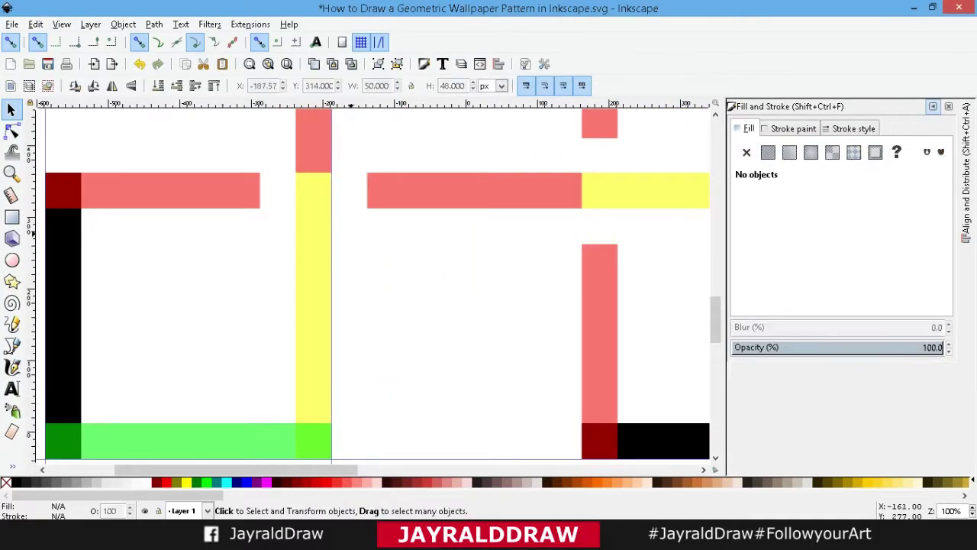
scroll(374, 287, "up", 5)
scroll(375, 286, "left", 5)
scroll(374, 287, "down", 1)
scroll(374, 286, "down", 3)
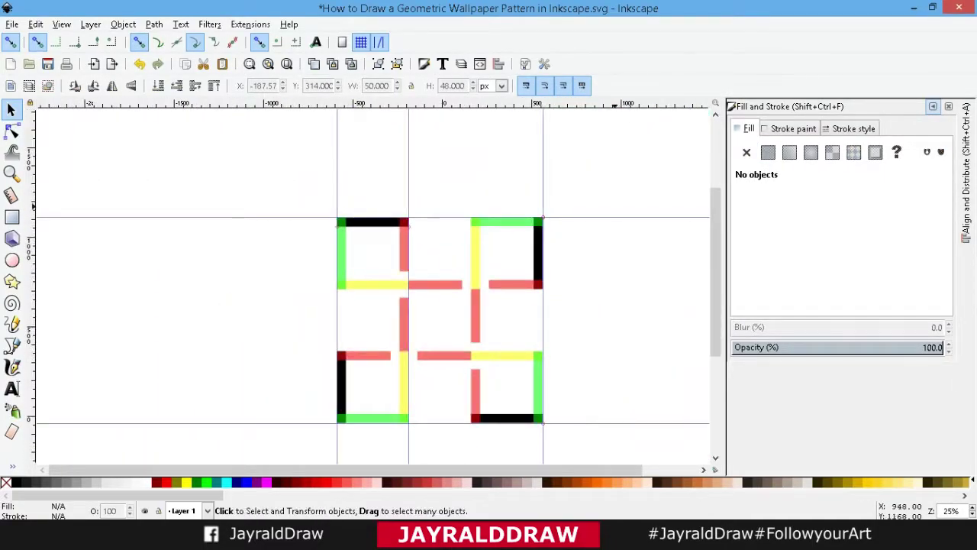
key("minus")
Fill the entire pattern solid black at full opacity
left_click_drag(551, 415, 257, 163)
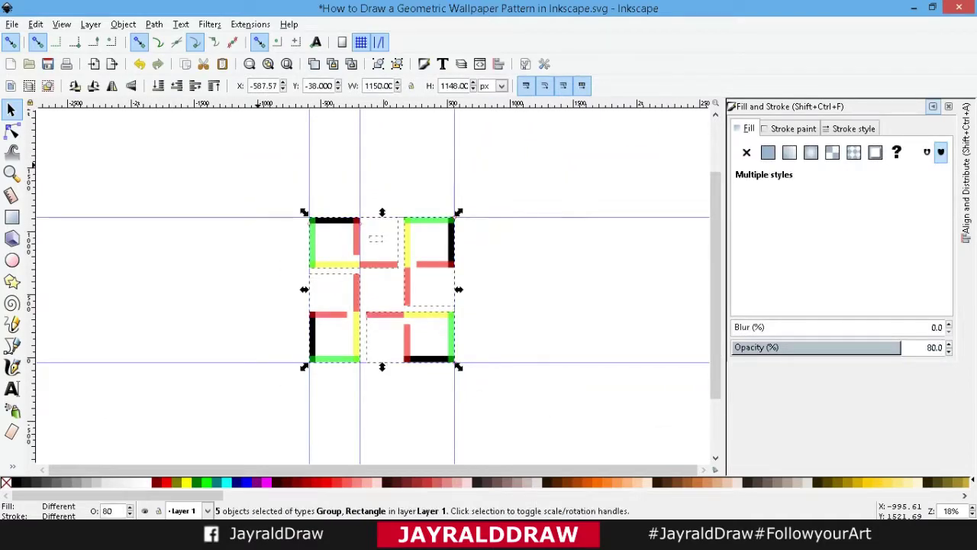
left_click(16, 482)
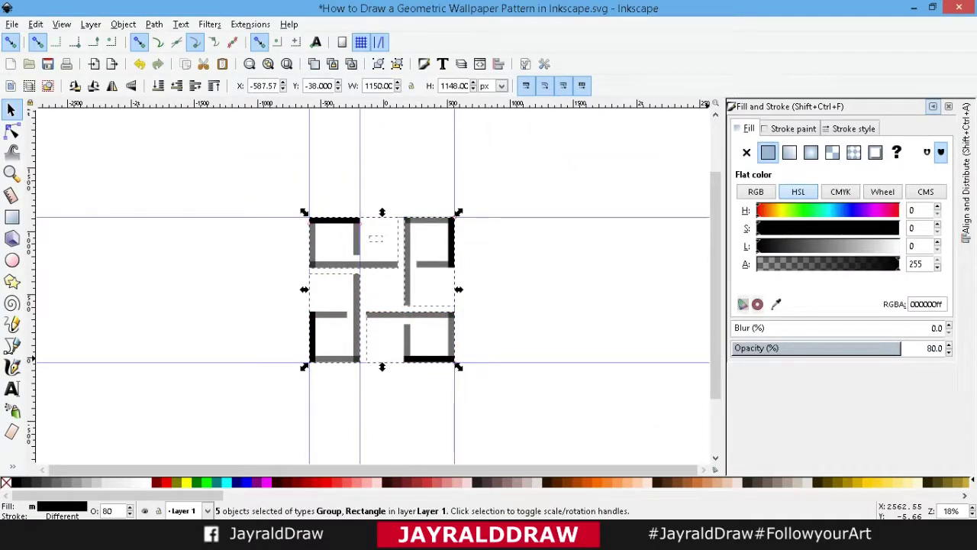
left_click(933, 347)
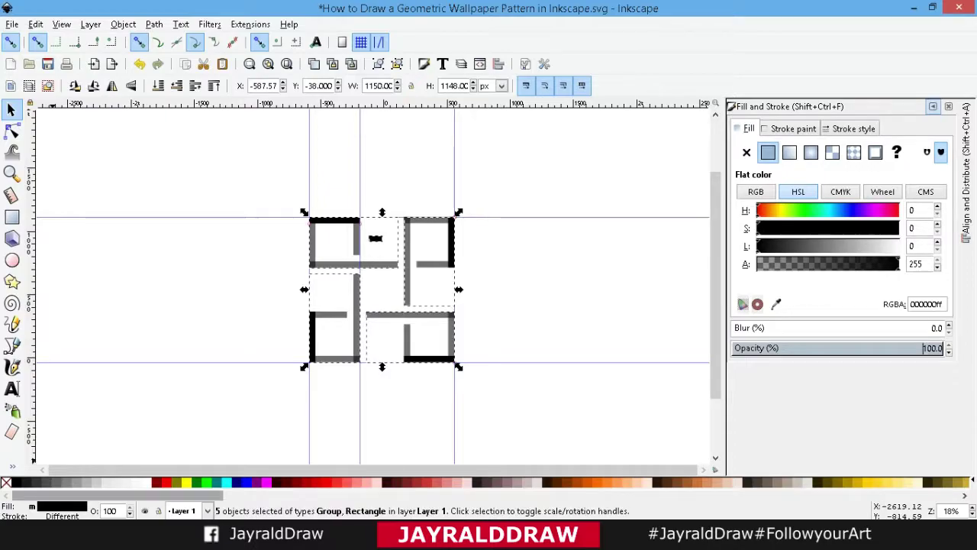
left_click(447, 305)
Select everything and ungroup the pattern into separate rectangles
key("Tab")
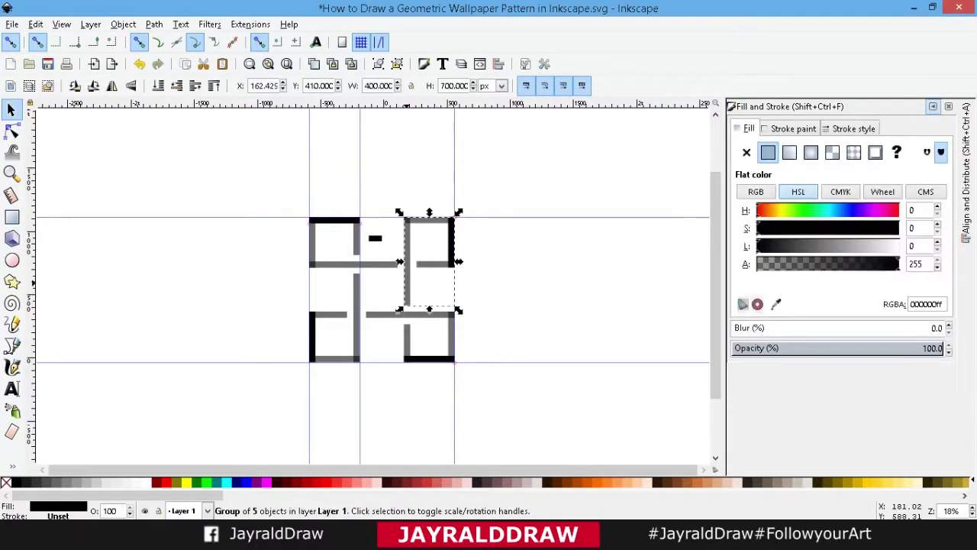
key("ctrl+a")
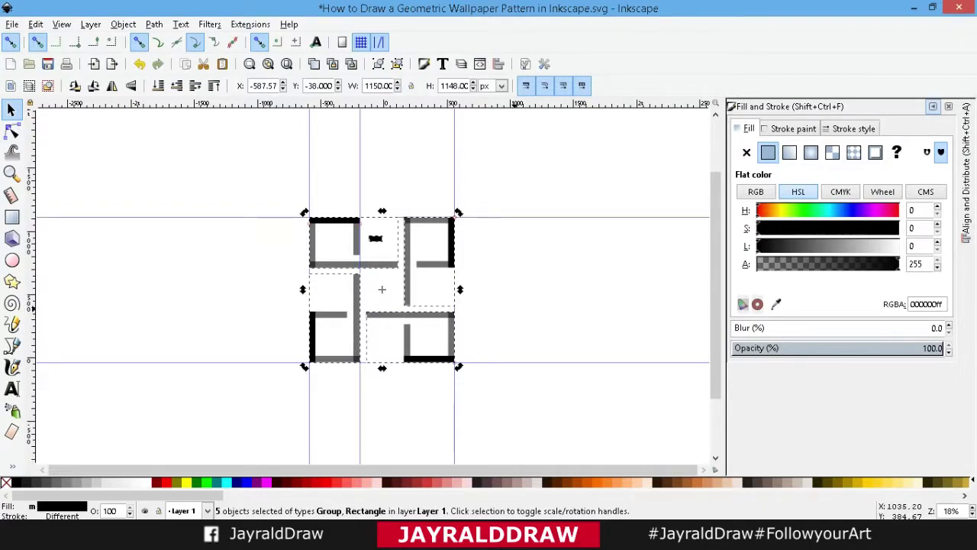
key("Escape")
key("ctrl+a")
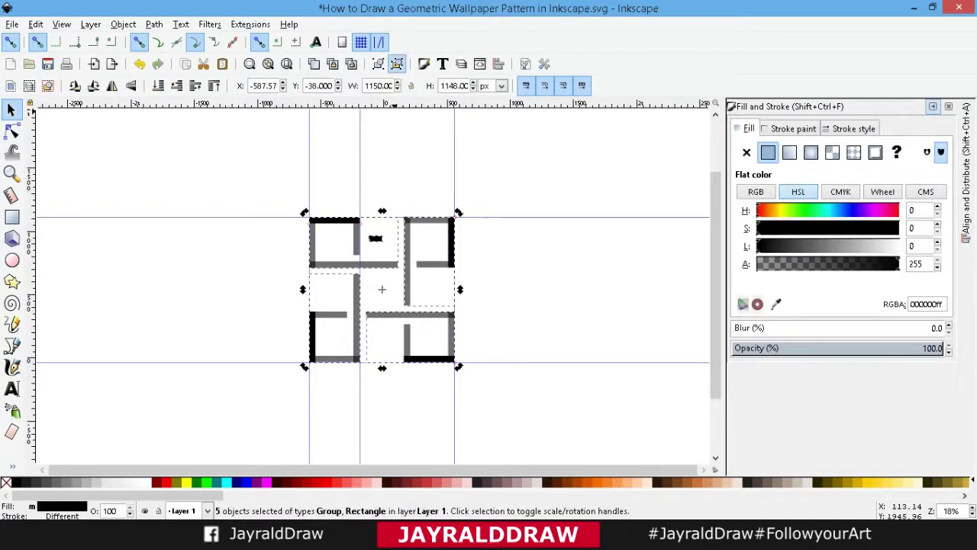
key("ctrl+shift+g")
Delete the small stray rectangle between the upper motifs
key("3")
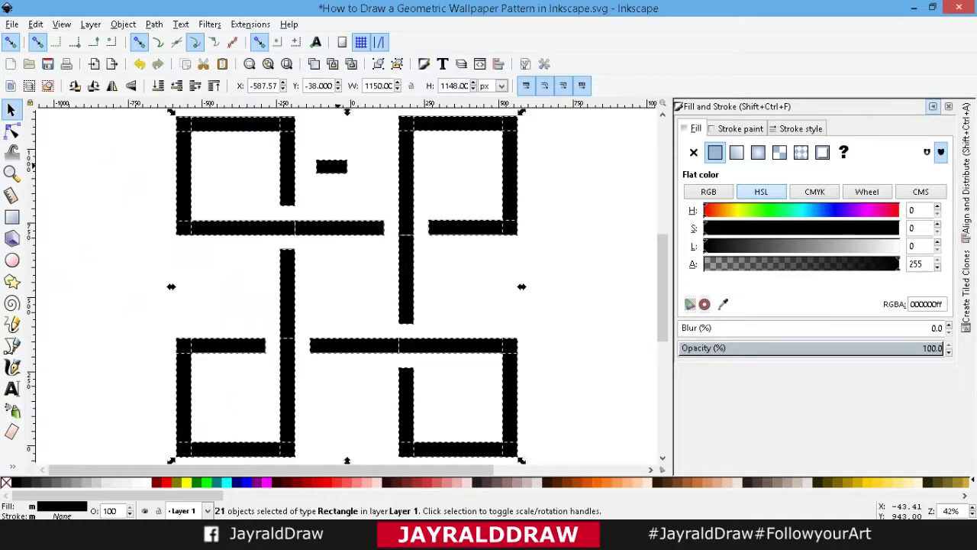
key("Escape")
left_click(332, 167)
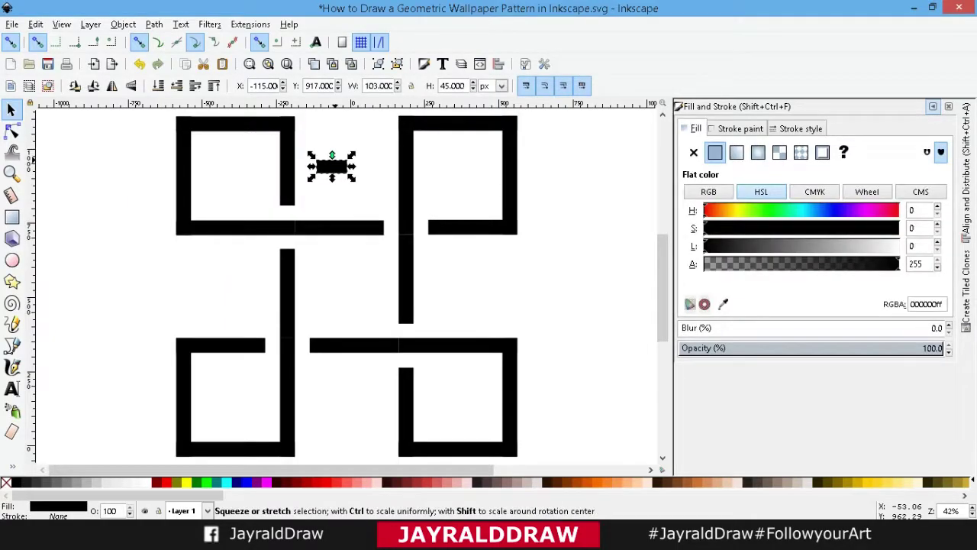
key("Delete")
Duplicate the left horizontal bar and shift the copy right, then duplicate the upper 50 × 400 px vertical bar
left_click(252, 228)
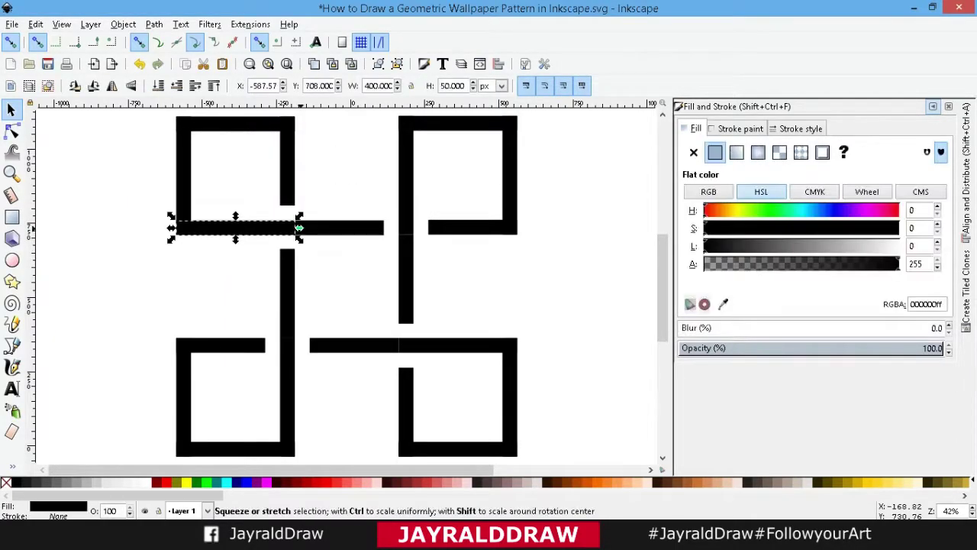
key("Escape")
key("plus")
key("plus")
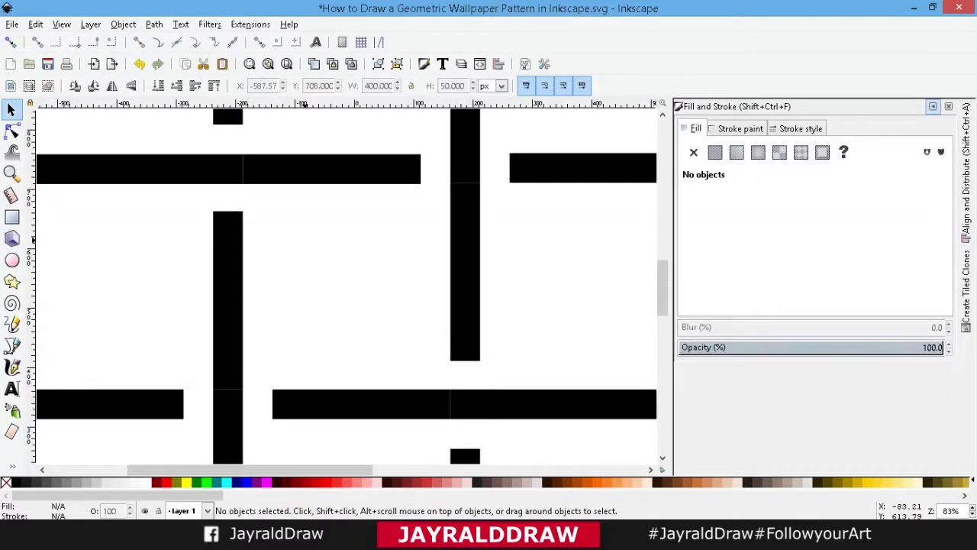
left_click(229, 168)
right_click(200, 165)
left_click(239, 259)
left_click_drag(191, 170, 241, 168)
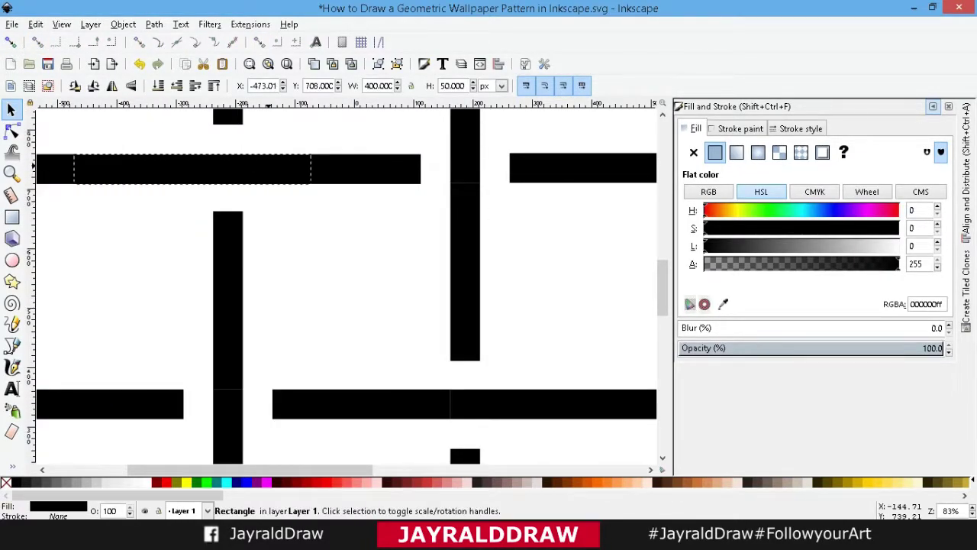
left_click(465, 153)
key("ctrl+d")
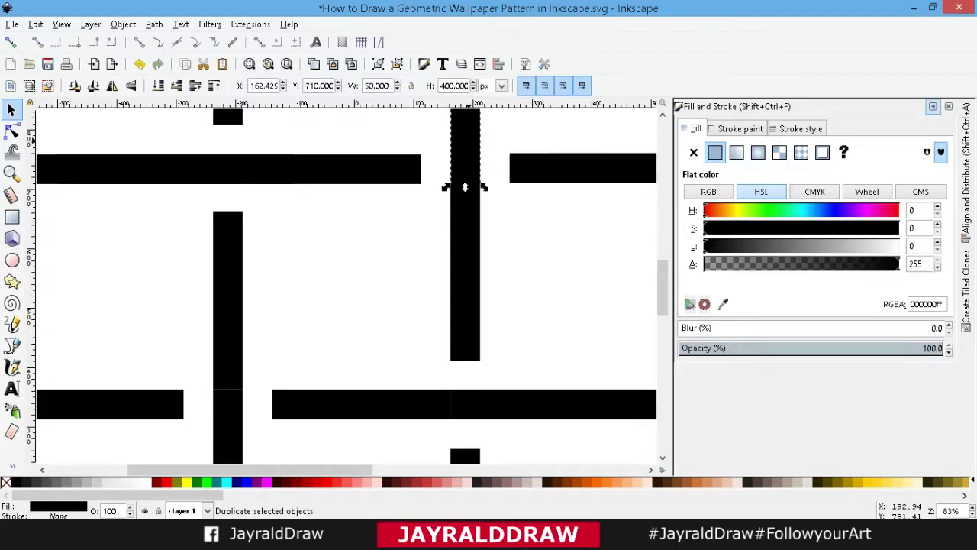
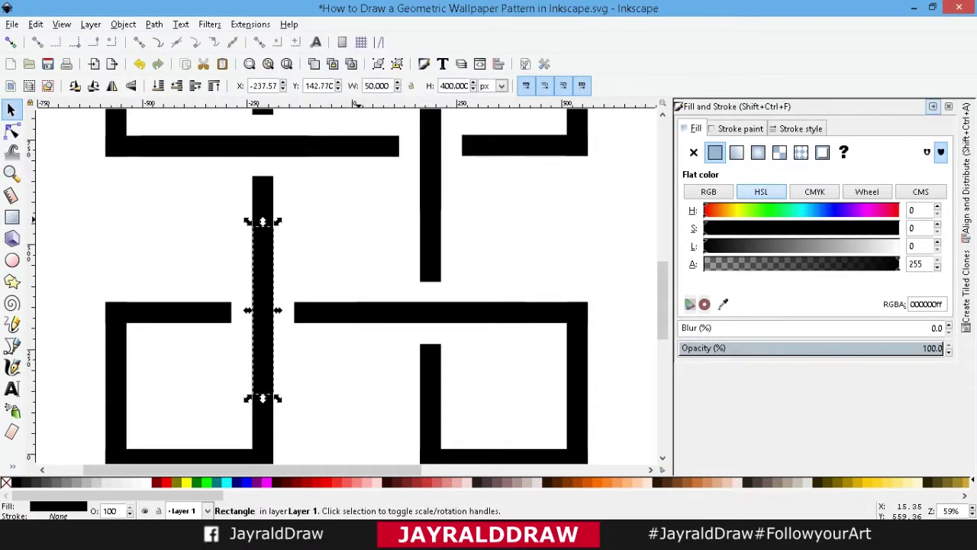
Group the 24 knot rectangles and move the group toward the upper left
key("Escape")
key("minus")
key("minus")
left_click_drag(539, 411, 202, 118)
left_click(378, 63)
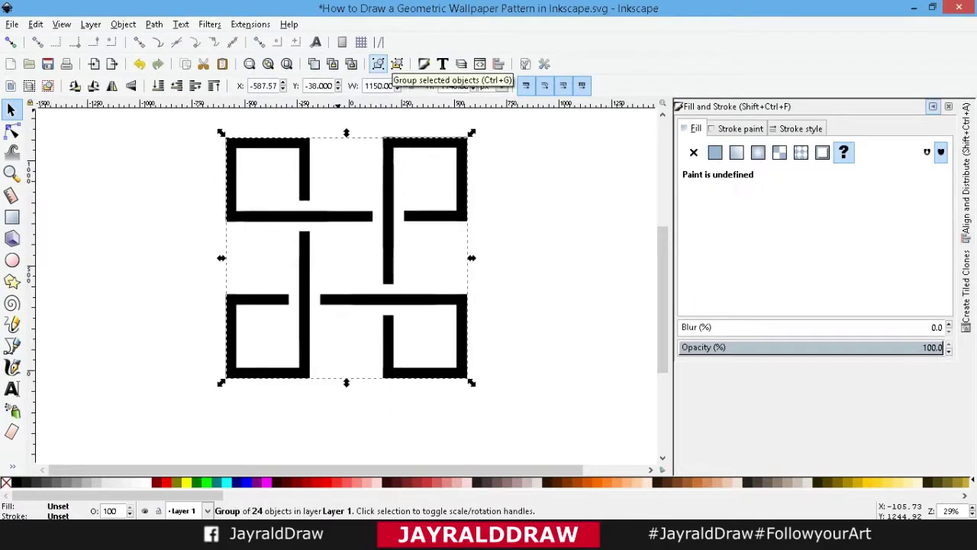
key("shift+ctrl+c")
key("minus")
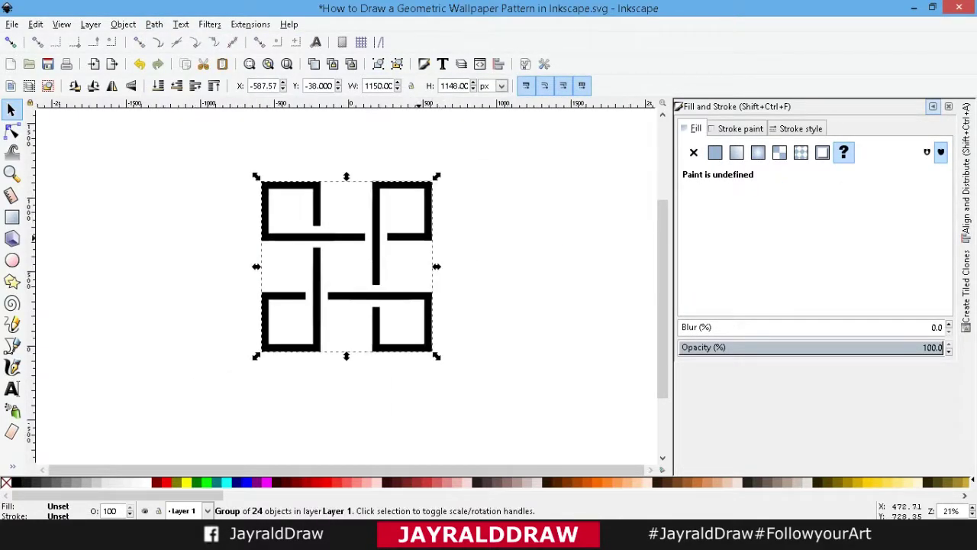
left_click_drag(399, 230, 223, 202)
right_click(223, 201)
Duplicate the knot group, rotate the copy 45°, and place it right of the original
key("Escape")
key("ctrl+d")
key("bracketleft")
key("bracketleft")
key("bracketleft")
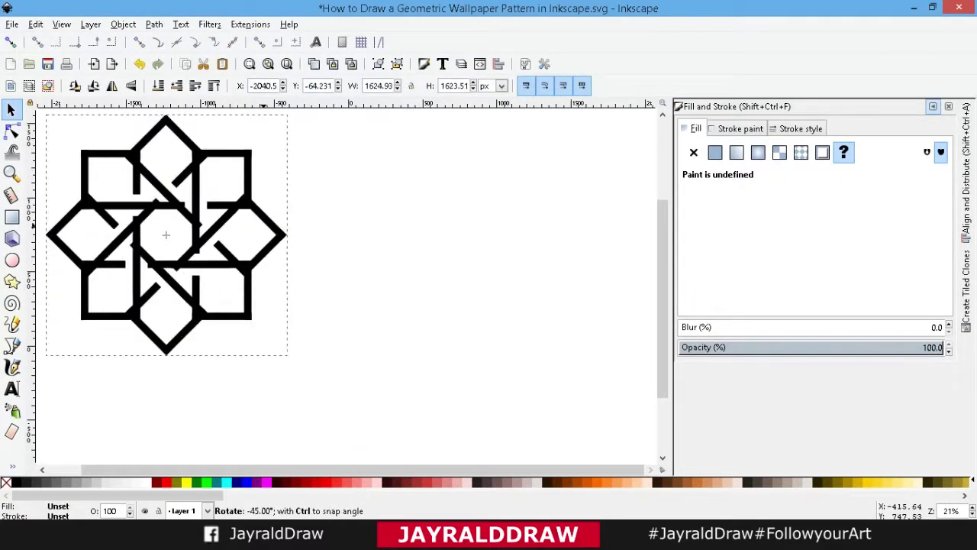
left_click_drag(198, 247, 470, 253)
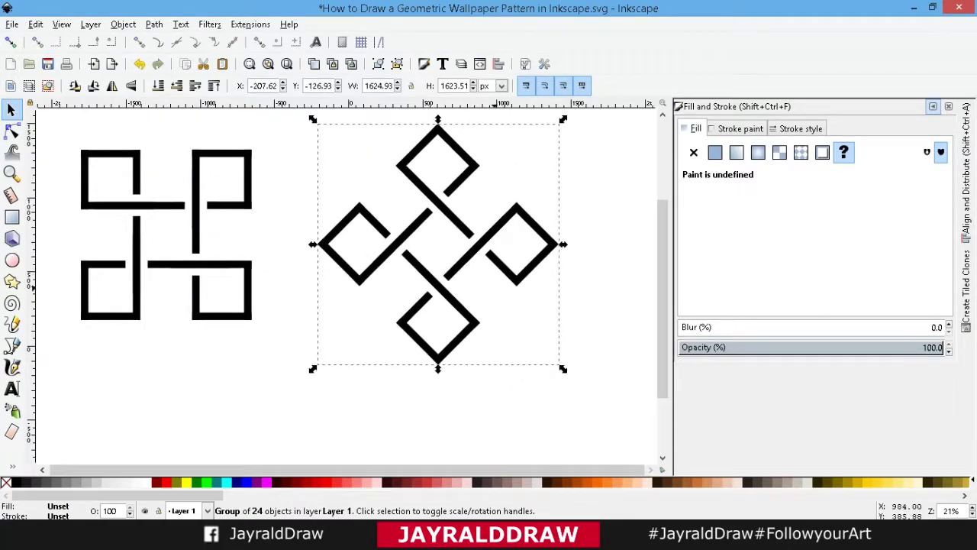
key("minus")
key("minus")
left_click_drag(391, 244, 443, 258)
left_click(932, 106)
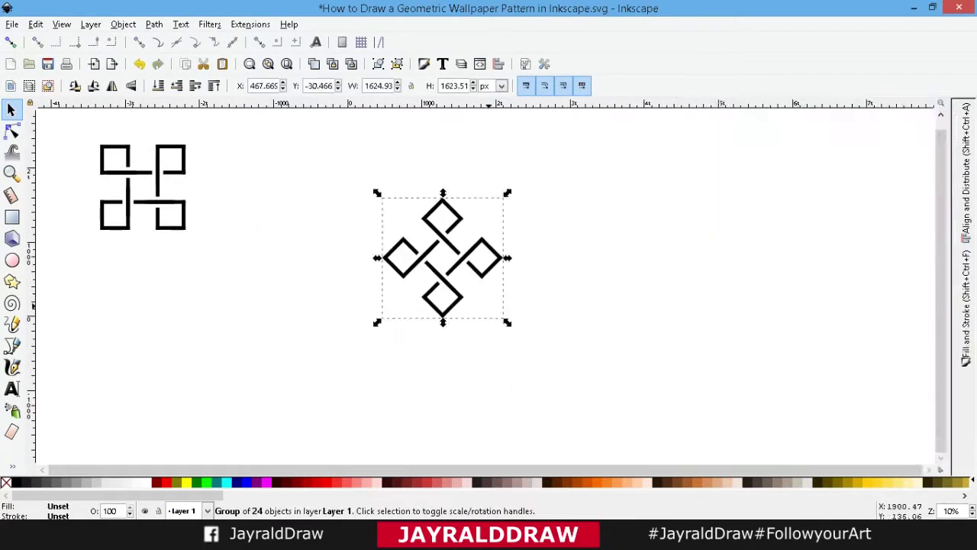
key("3")
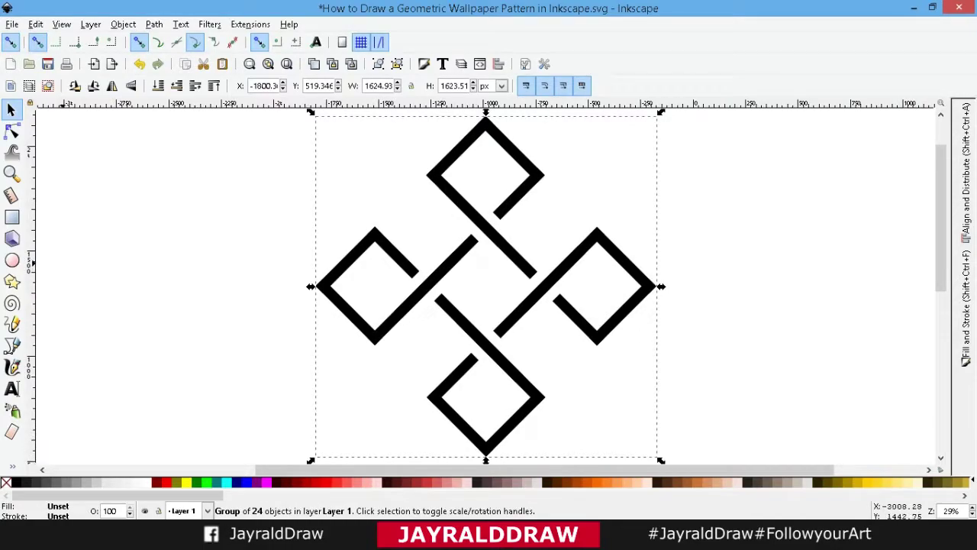
Add two vertical guides snapped to the rotated knot's left and right diamond points
left_click_drag(30, 286, 313, 286)
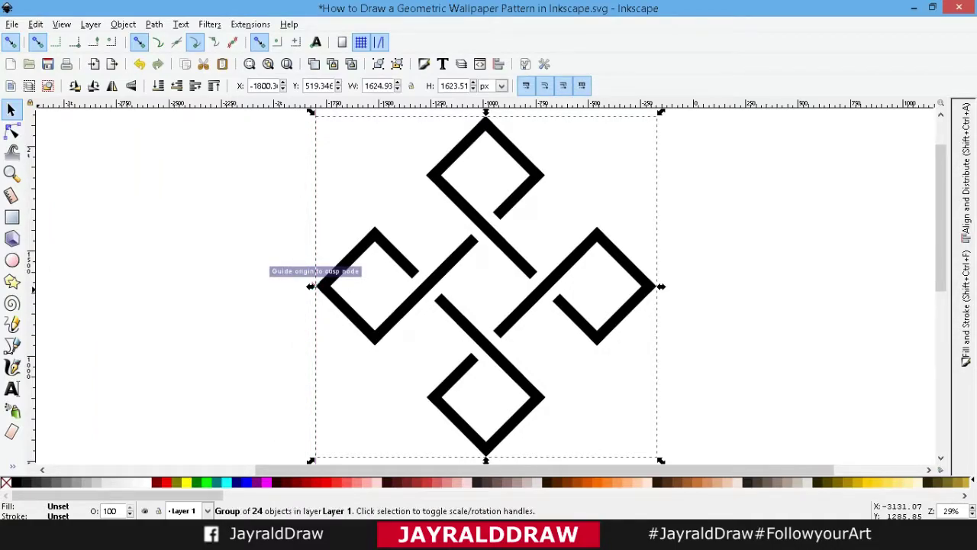
mouse_move(32, 287)
left_mouse_down()
mouse_move(562, 313)
mouse_move(597, 343)
left_mouse_up()
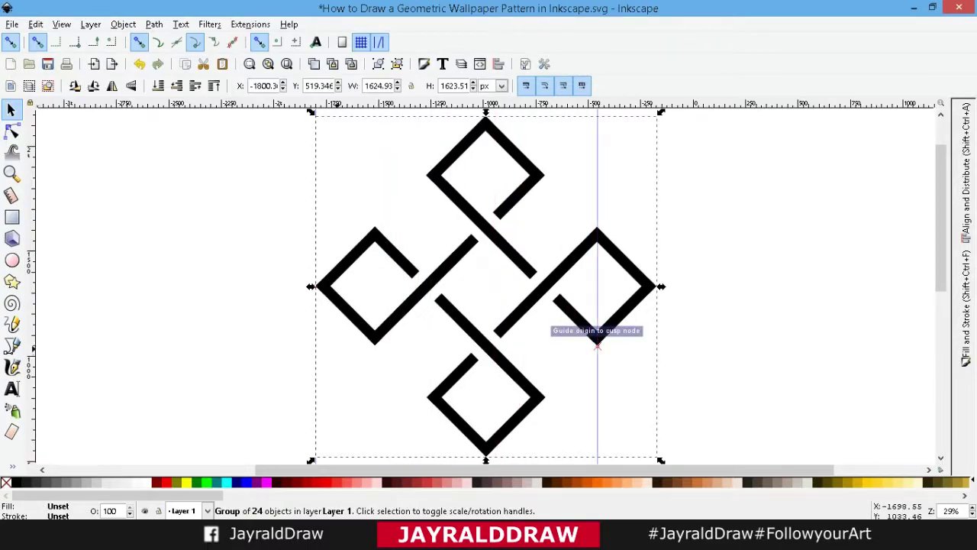
key("Escape")
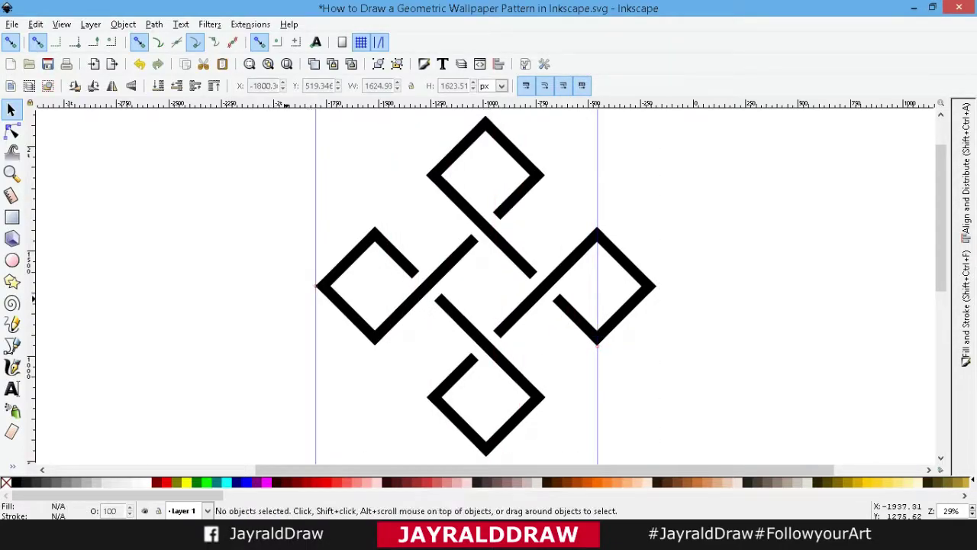
left_click_drag(323, 289, 375, 344)
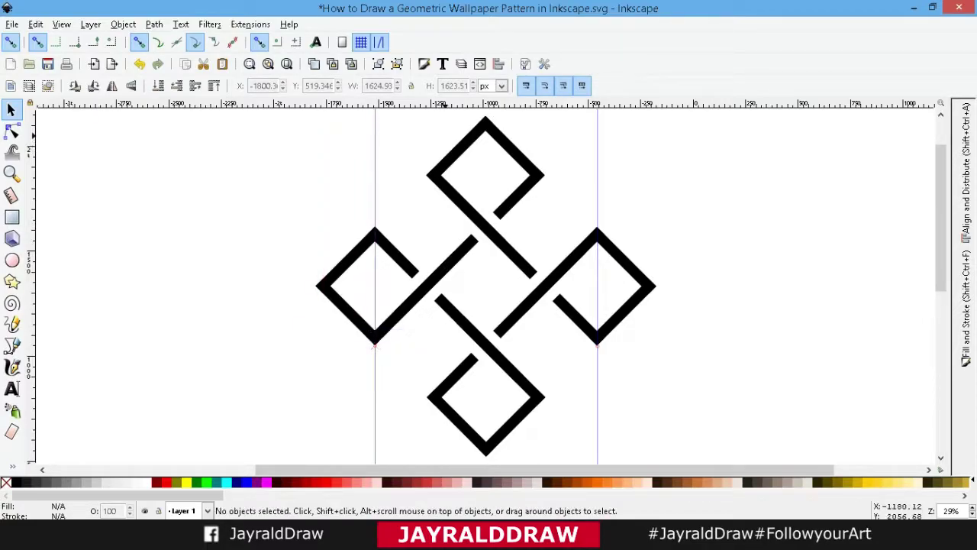
Add two horizontal guides at the top and bottom diamond points
left_click_drag(486, 104, 428, 175)
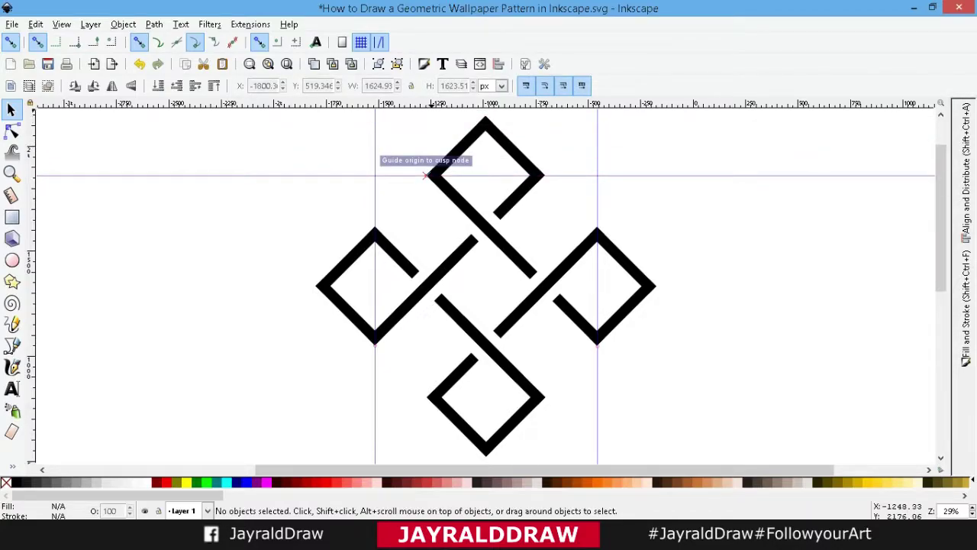
left_click_drag(458, 104, 546, 397)
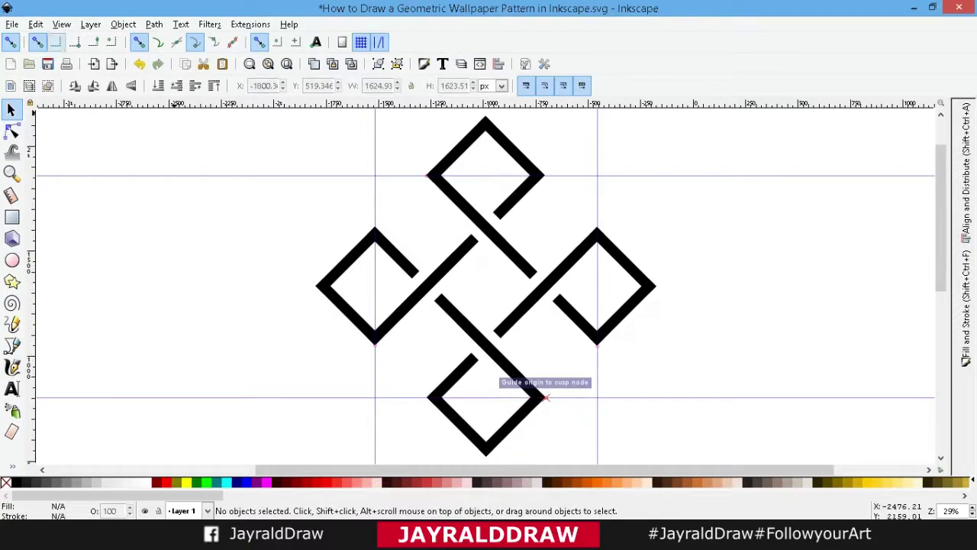
left_click(12, 217)
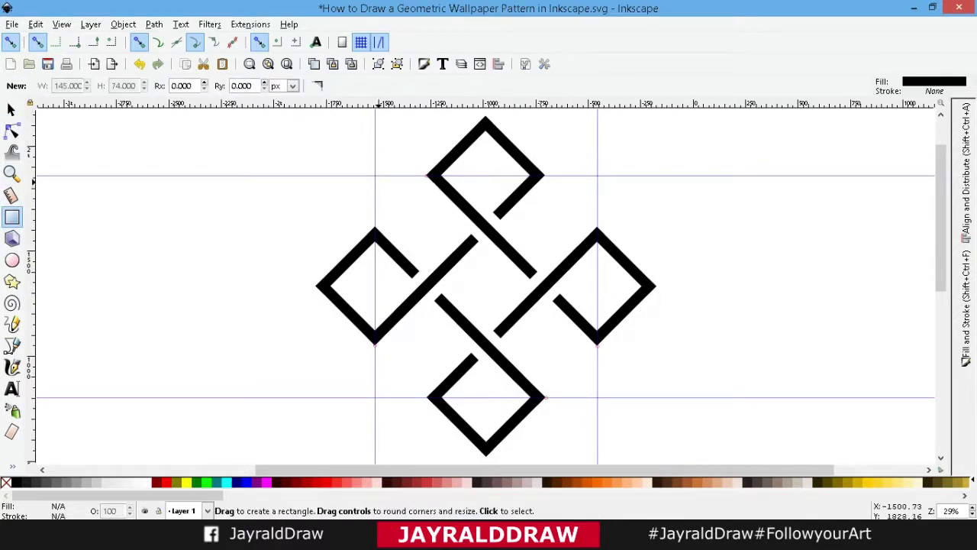
Draw a square between the four guides and clip the rotated knot group to it
left_click_drag(375, 176, 598, 398)
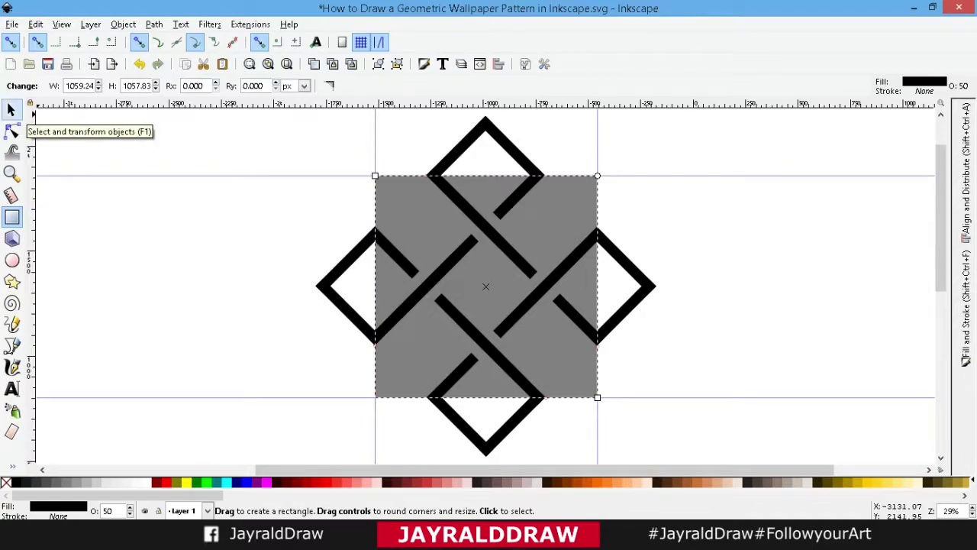
left_click(11, 111)
left_click(328, 286, "shift")
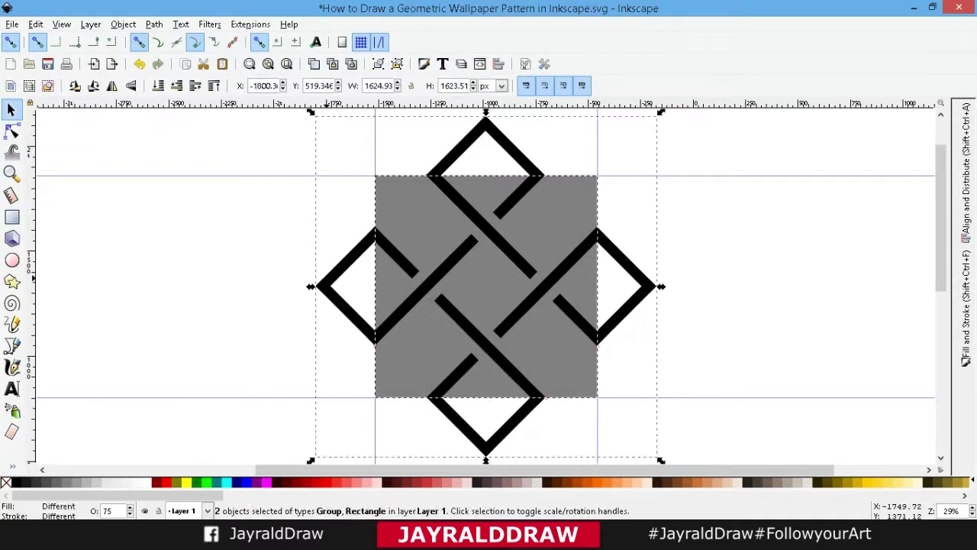
left_click(123, 23)
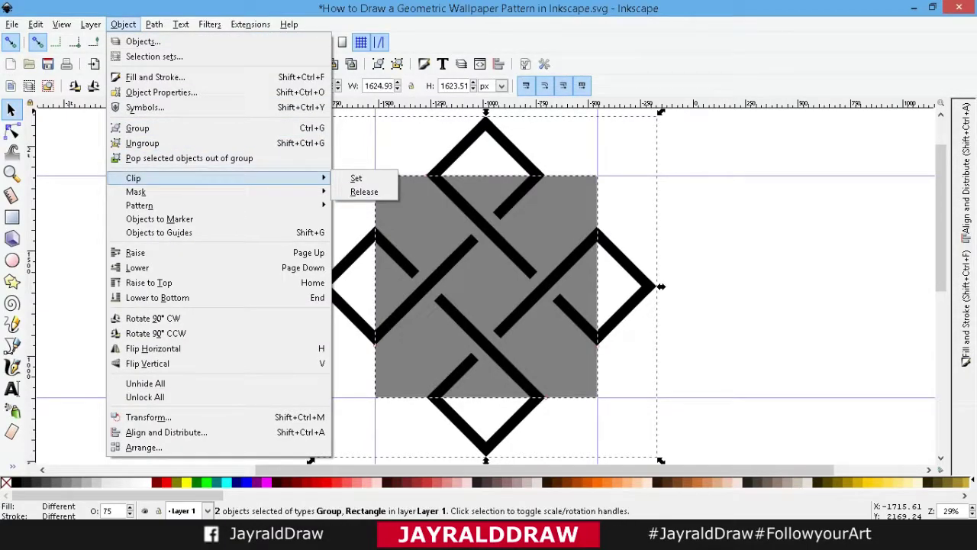
left_click(355, 178)
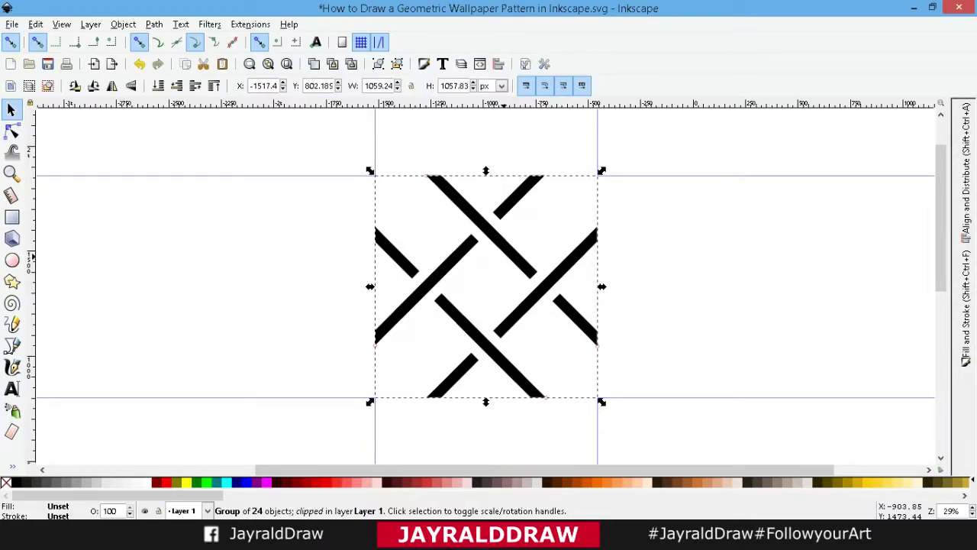
key("minus")
key("minus")
key("minus")
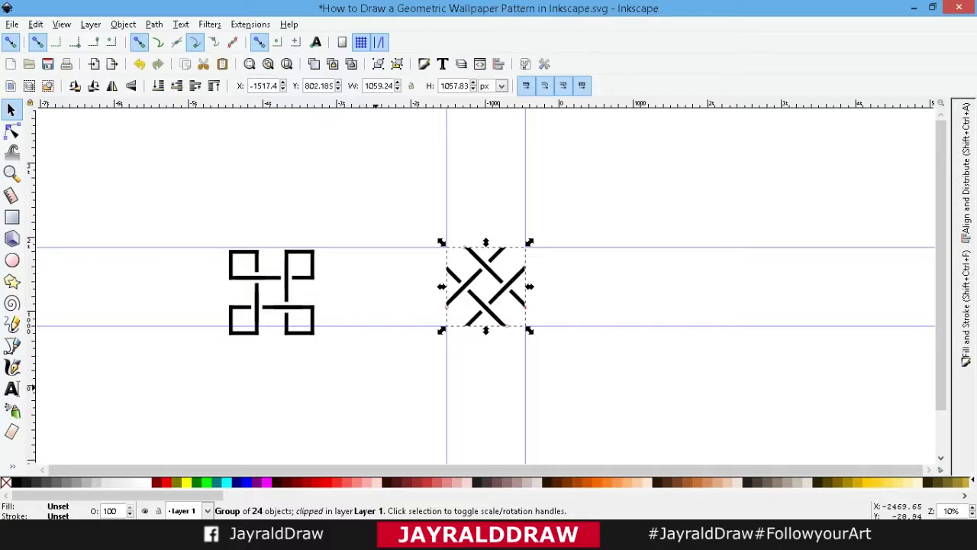
Duplicate the clipped tile side by side, then duplicate the pair to extend a horizontal band
scroll(532, 290, "left", 1)
right_click(531, 290)
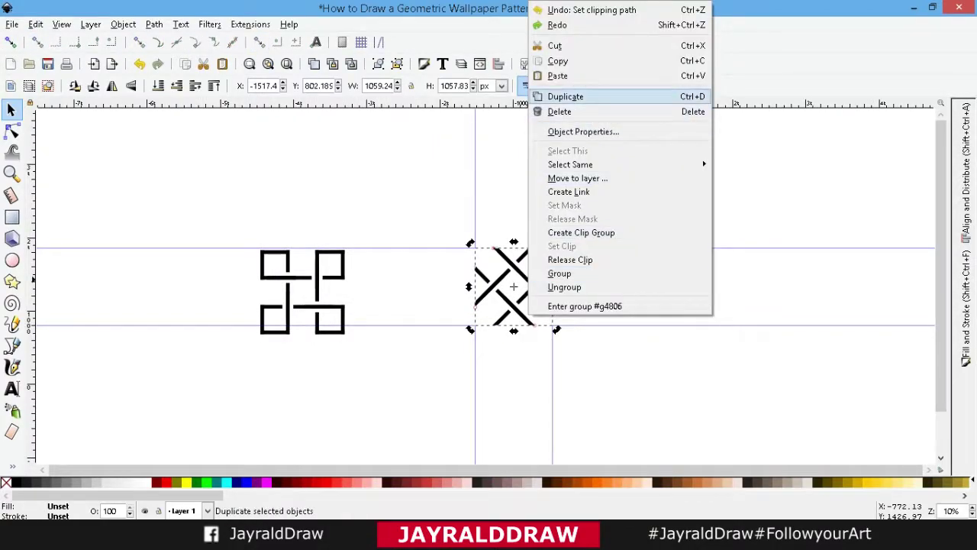
left_click(565, 96)
left_click_drag(514, 285, 591, 287)
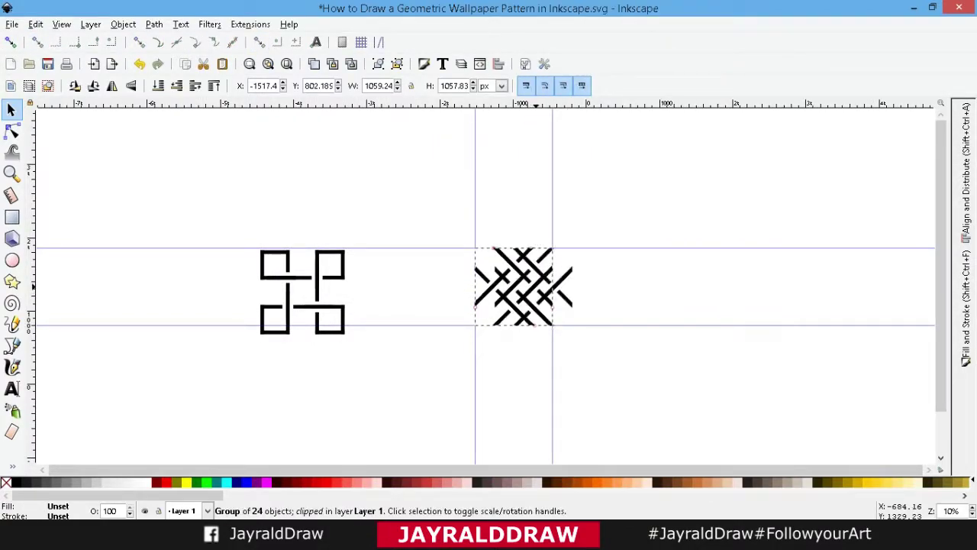
key("percent")
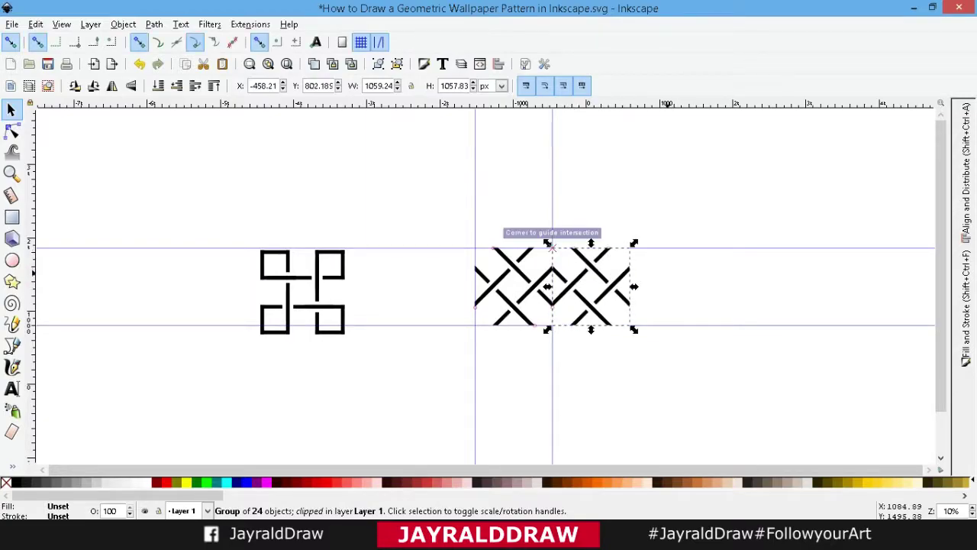
key("Escape")
key("ctrl+a")
key("ctrl+d")
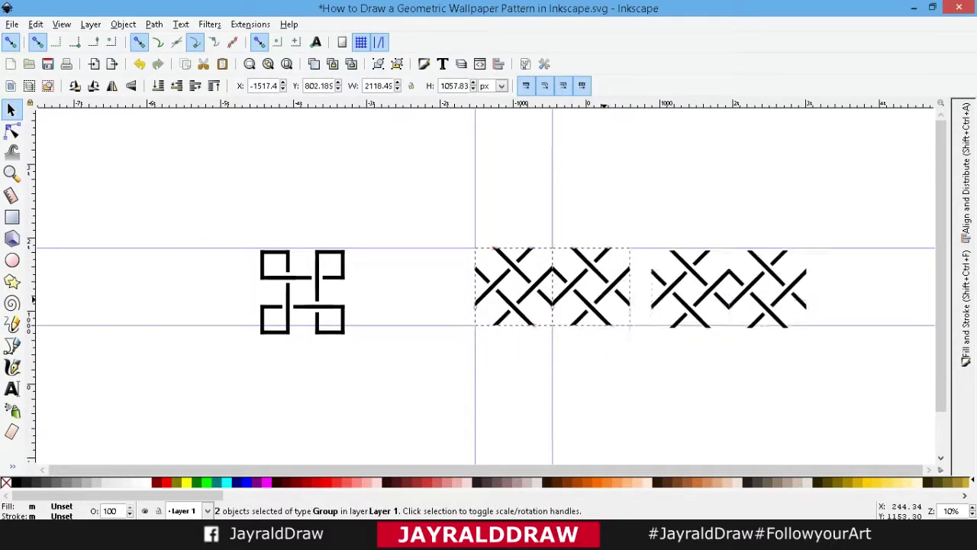
left_click_drag(469, 326, 630, 325)
key("Escape")
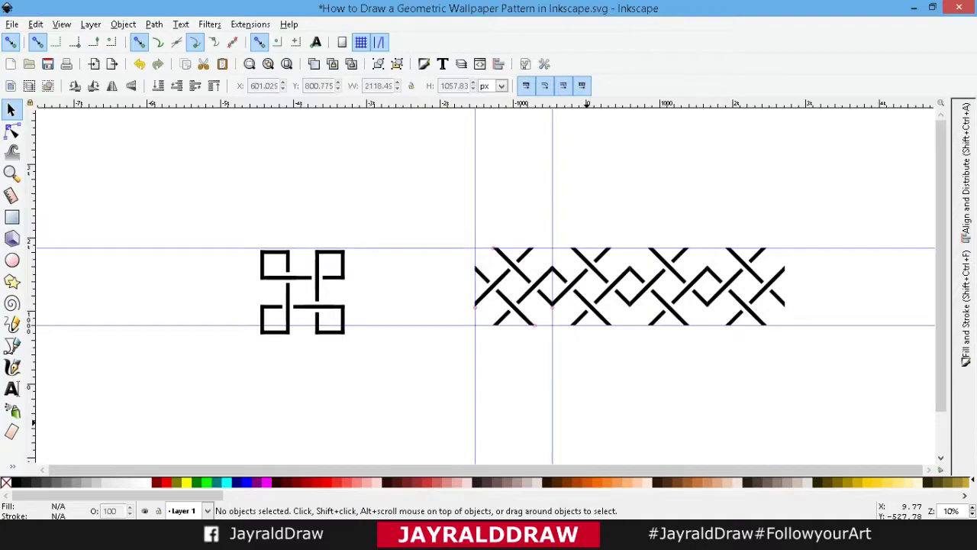
left_click_drag(552, 367, 552, 382)
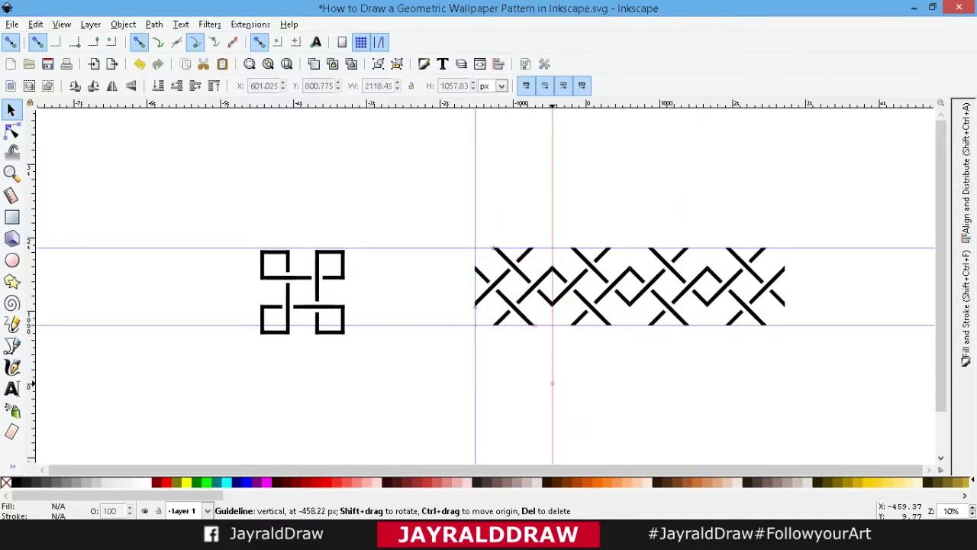
key("minus")
Group the band and stack grouped copies flush below it into a taller block
left_click_drag(718, 329, 464, 249)
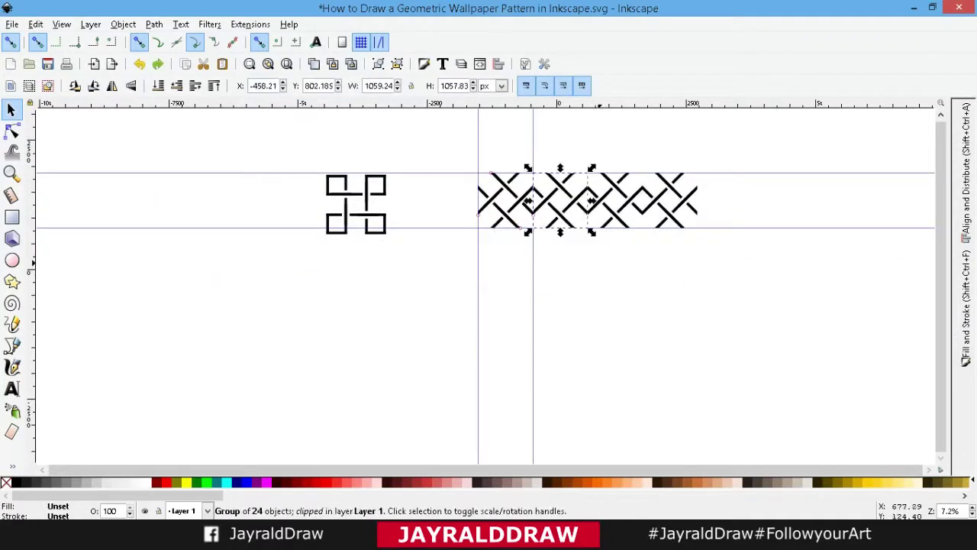
key("ctrl+a")
key("ctrl+g")
key("ctrl+d")
mouse_move(595, 202)
left_mouse_down()
mouse_move(569, 252)
mouse_move(565, 243)
left_mouse_up()
key("ctrl+a")
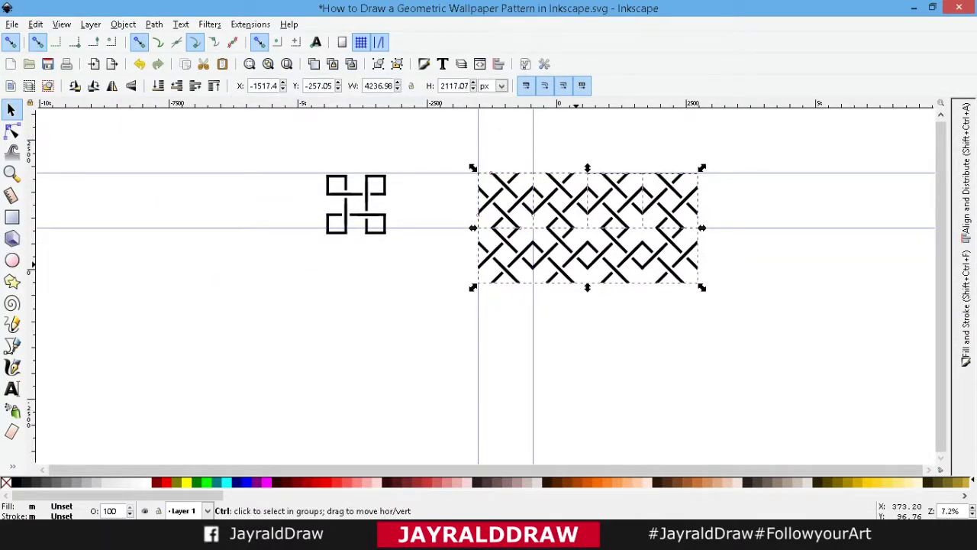
left_click(378, 64)
key("ctrl+d")
left_click_drag(569, 244, 569, 353)
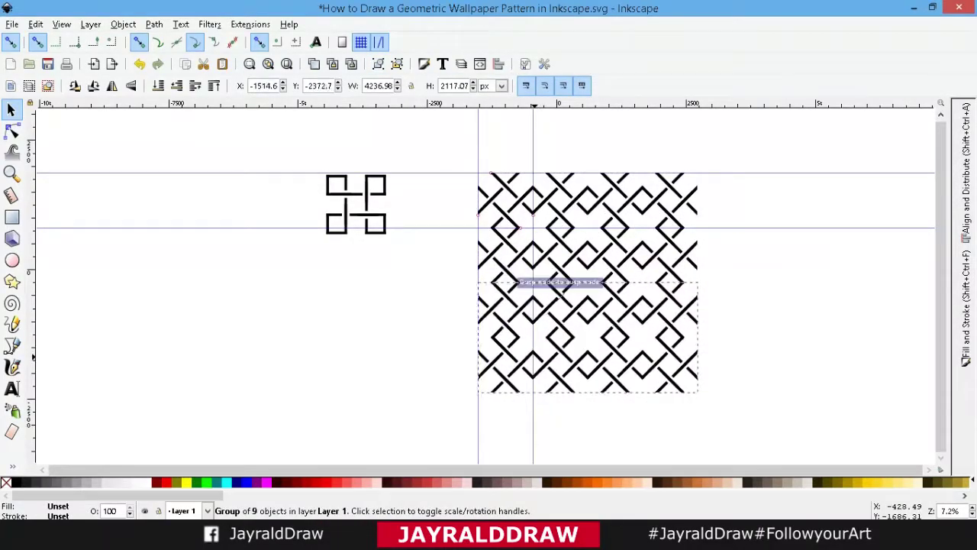
key("Escape")
key("minus")
Group the ten pattern pieces and place a duplicate flush to the right
left_click_drag(682, 382, 457, 173)
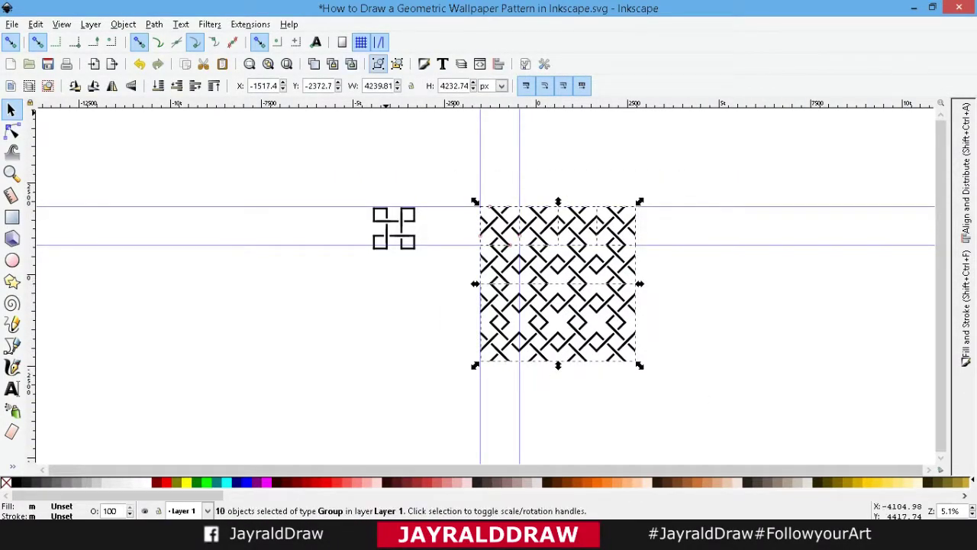
key("ctrl+g")
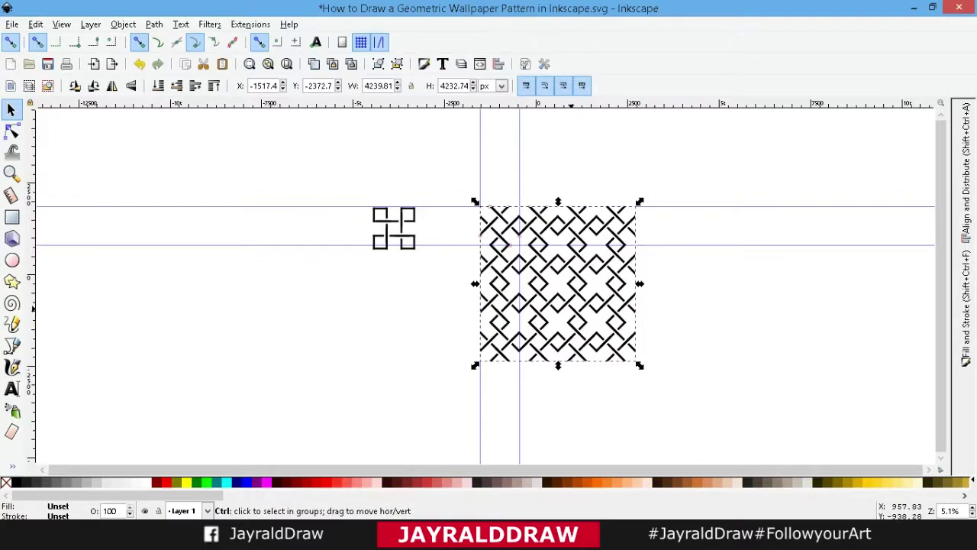
key("ctrl+d")
left_click_drag(571, 309, 723, 276)
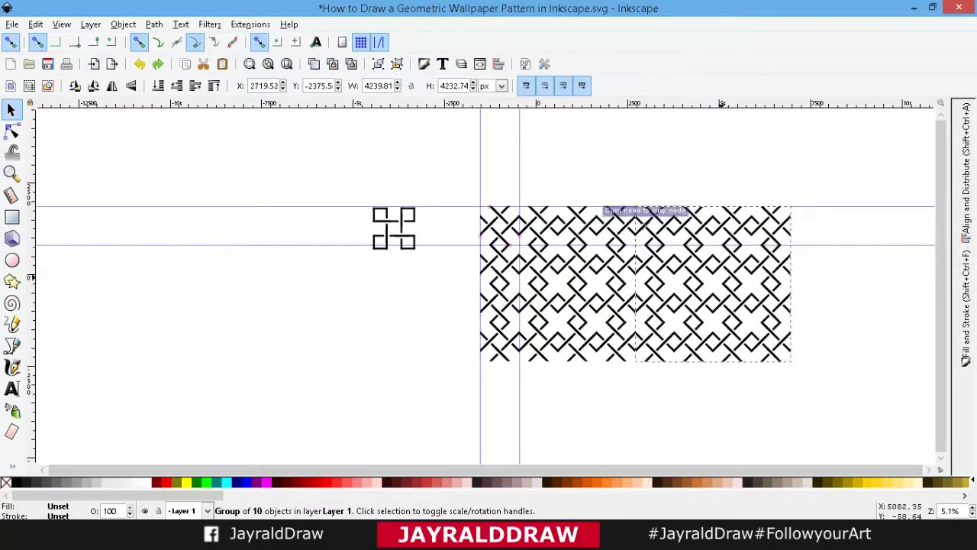
key("Escape")
scroll(768, 382, "down", 1)
left_click_drag(848, 369, 458, 169)
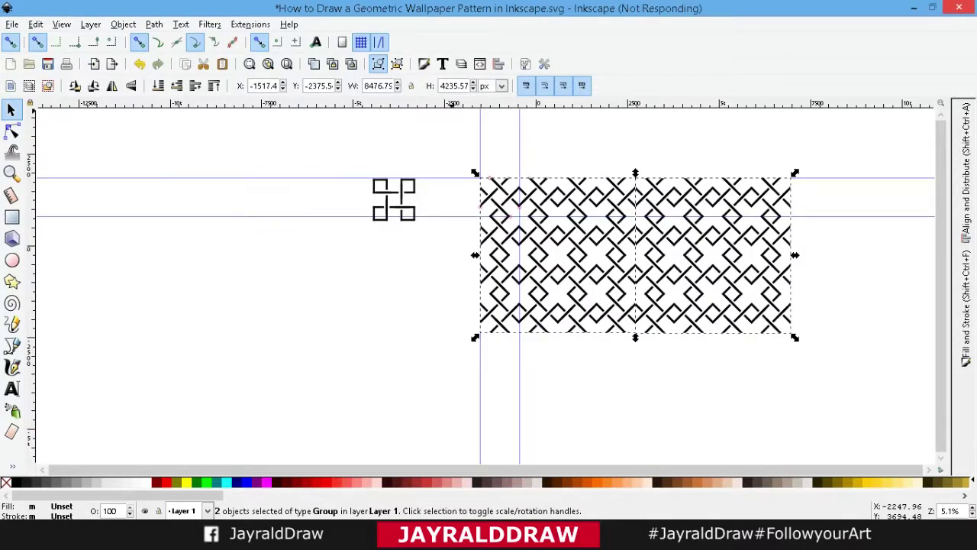
Hide the guides, move the pattern group left, and start a horizontal gradient across it
key("Escape")
left_click(62, 24)
left_click(84, 103)
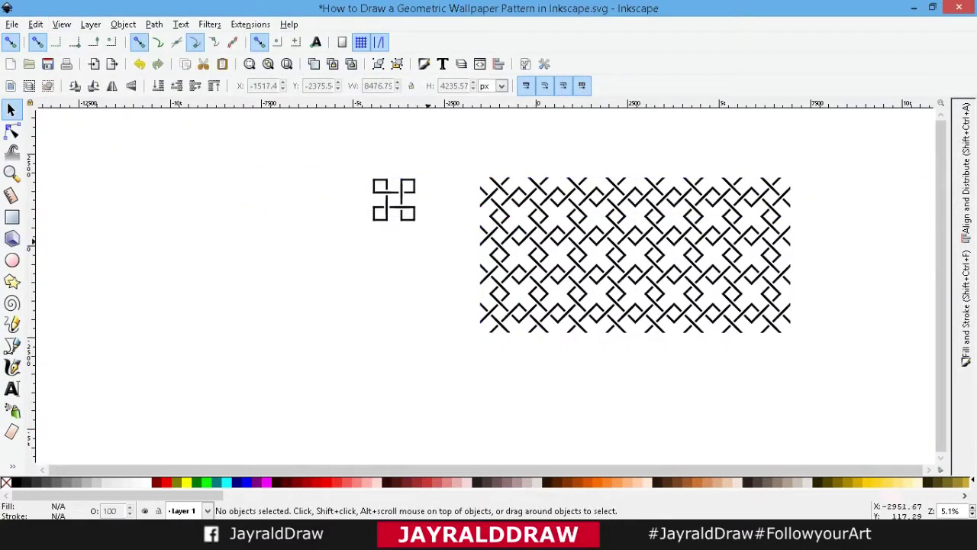
left_click_drag(844, 347, 466, 168)
left_click_drag(535, 314, 356, 317)
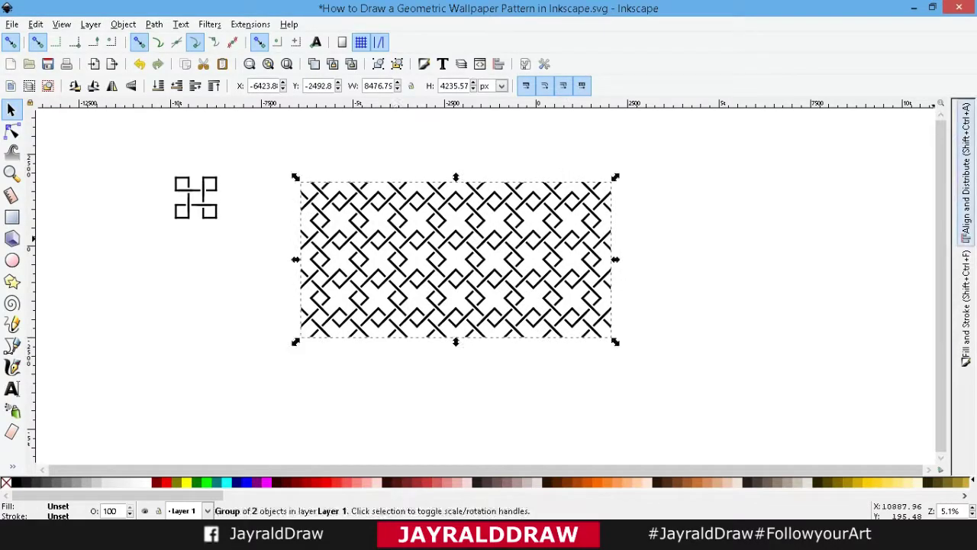
left_click(966, 305)
key("g")
double_click(301, 260)
Make the first gradient stop cyan and reposition the gradient handles across the pattern
scroll(582, 482, "up", 5)
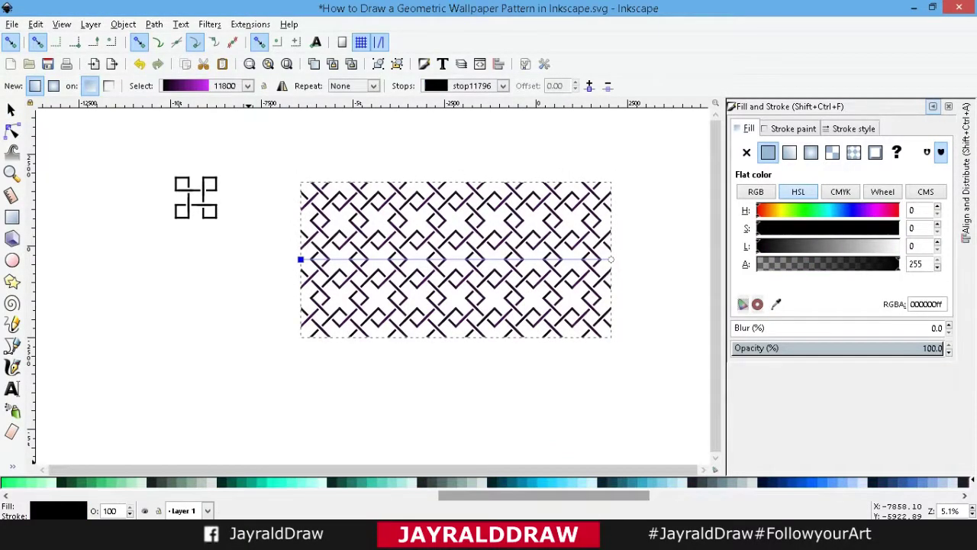
left_click(583, 483)
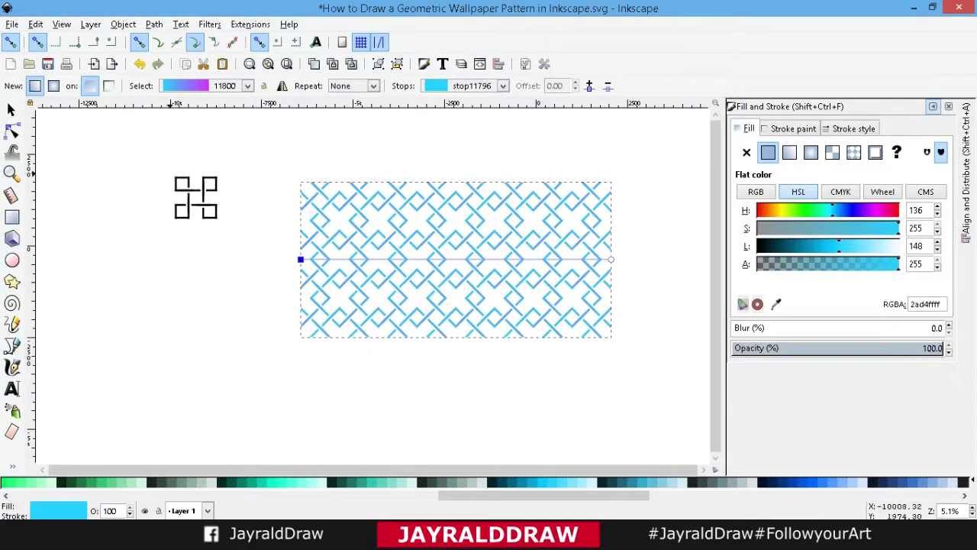
left_click(611, 259)
left_click_drag(531, 263, 430, 260)
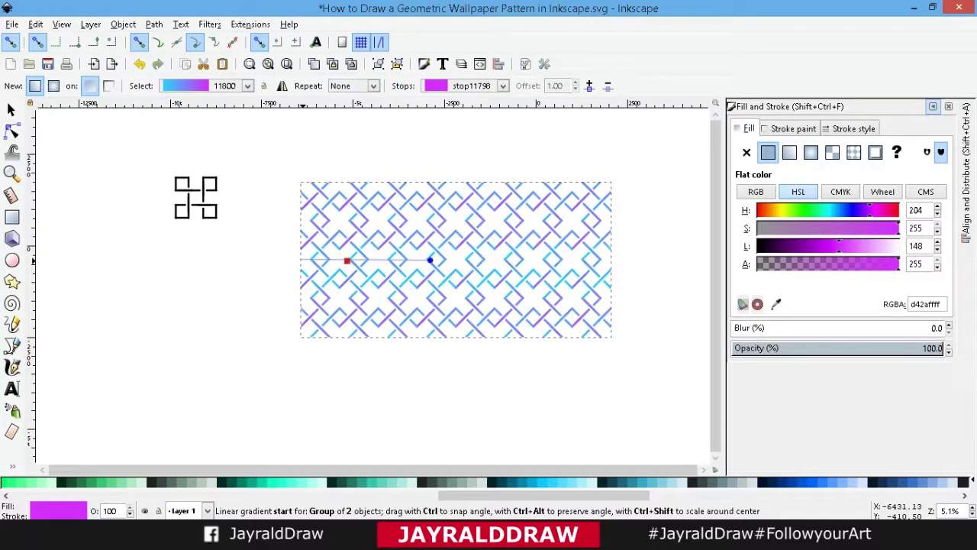
mouse_move(346, 261)
left_mouse_down()
mouse_move(350, 337)
mouse_move(450, 333)
mouse_move(425, 200)
mouse_move(465, 203)
mouse_move(419, 207)
mouse_move(433, 206)
left_mouse_up()
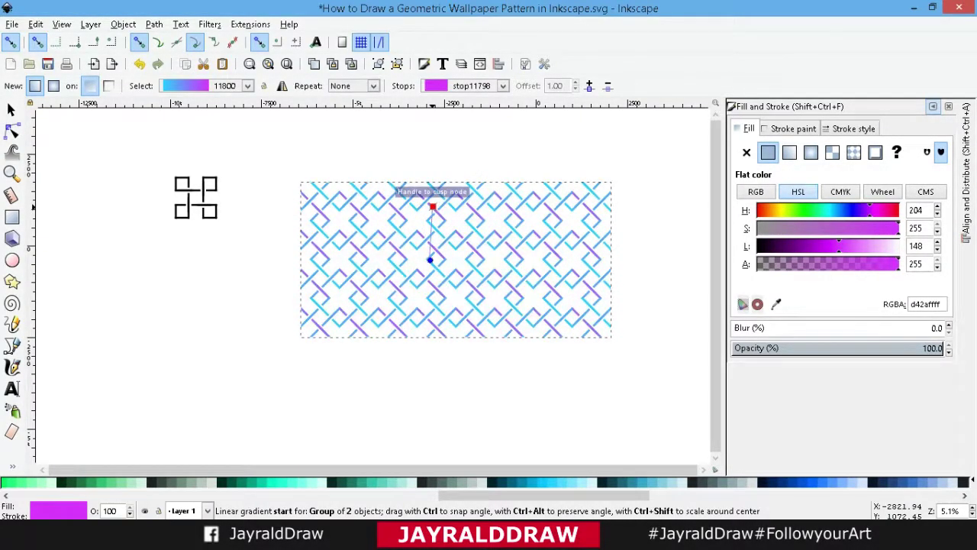
Convert the pattern group to a path and collapse the Fill and Stroke panel
left_click(10, 109)
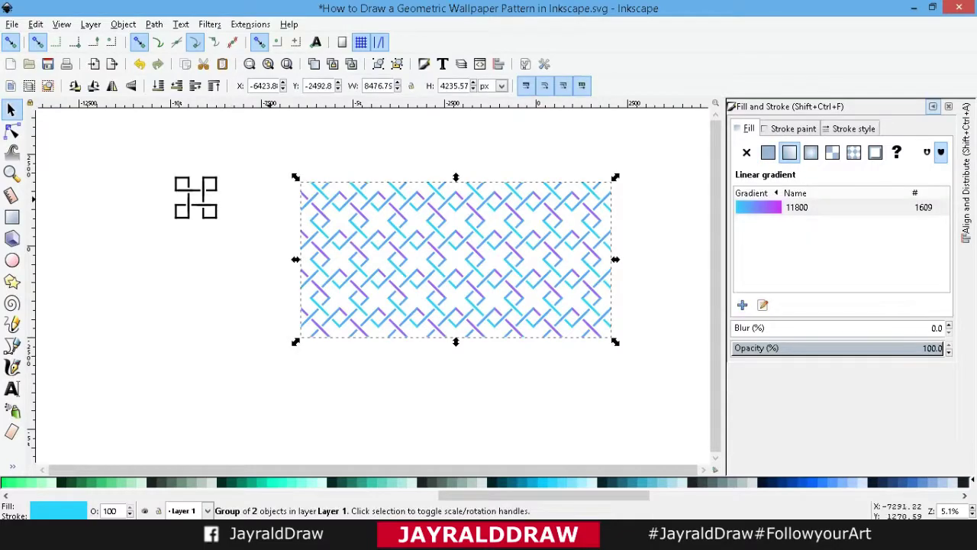
key("r")
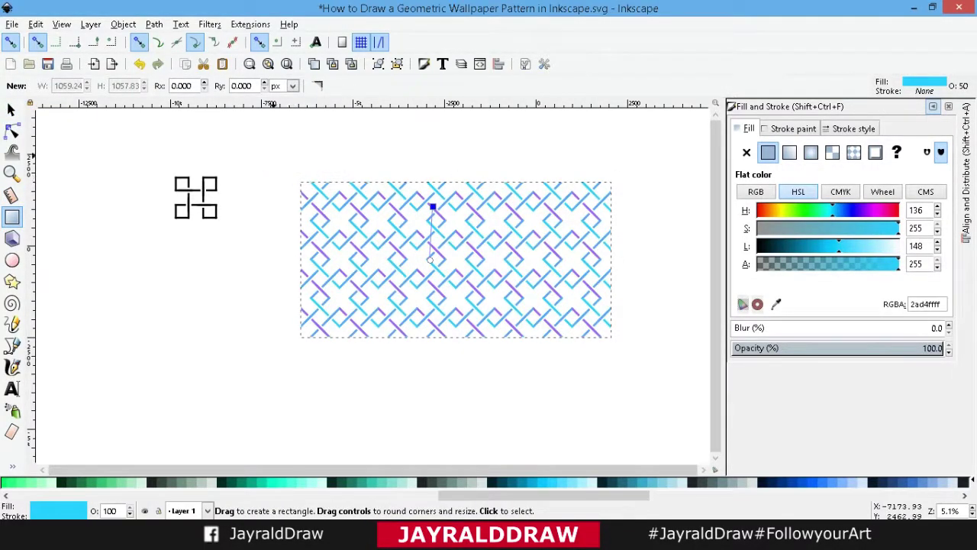
key("s")
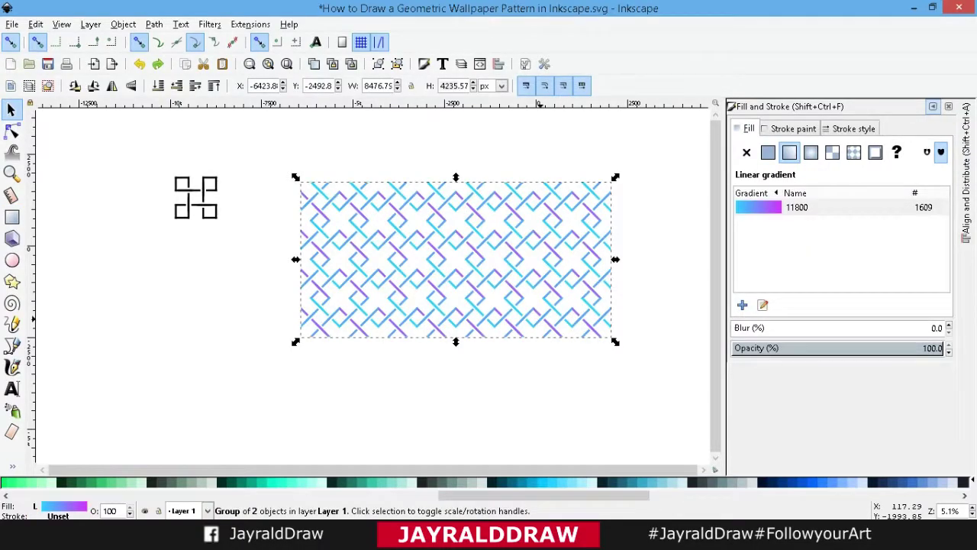
left_click(154, 24)
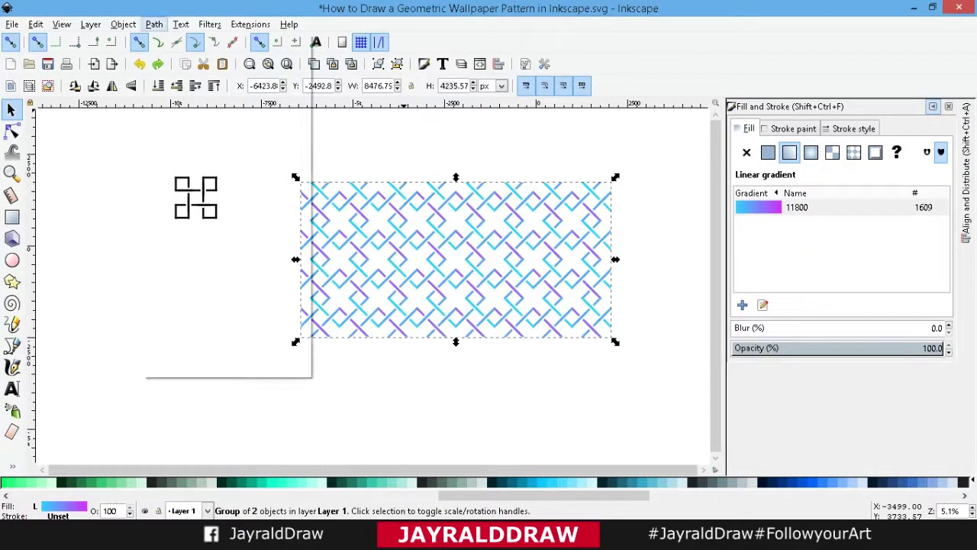
left_click(162, 41)
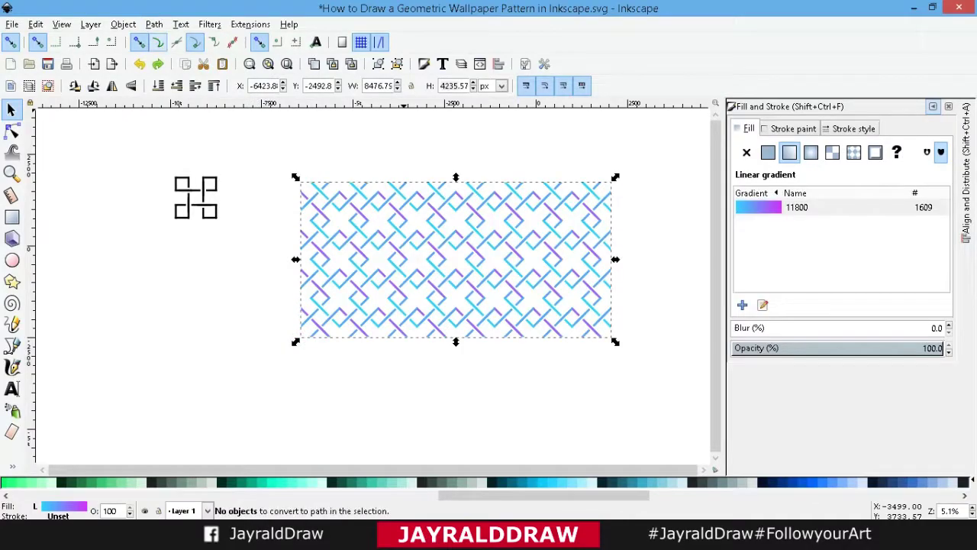
left_click(933, 106)
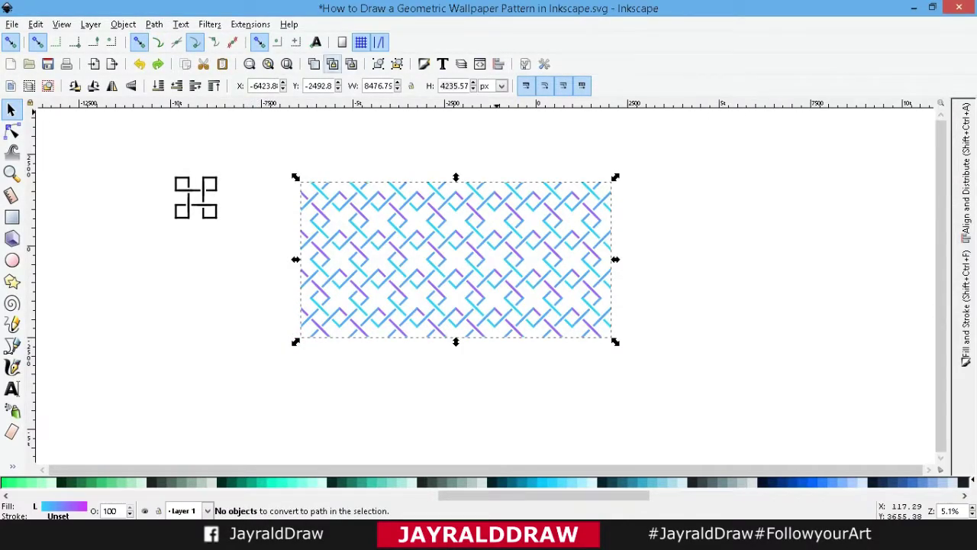
Resize the pattern group to W 1920 and H 1080 px and reposition it
double_click(378, 85)
type("1920")
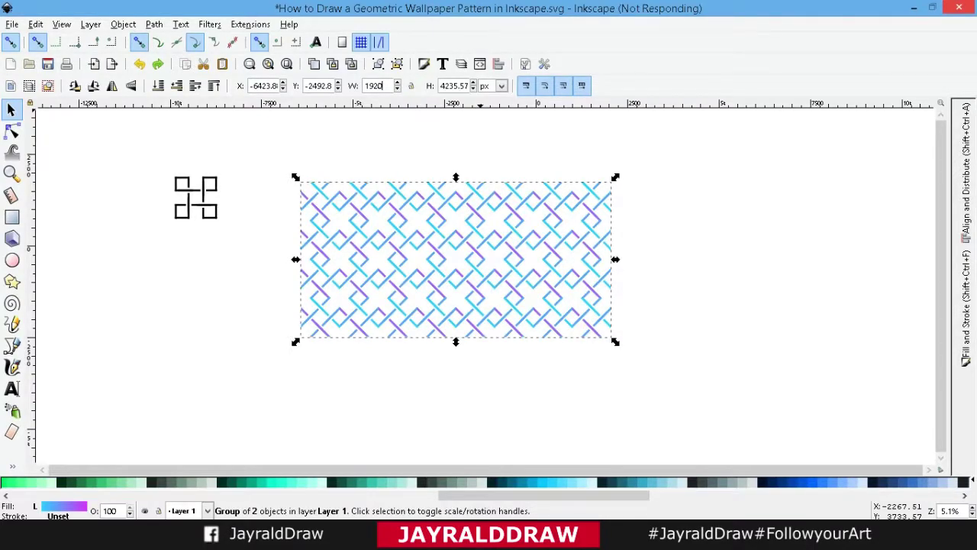
triple_click(455, 85)
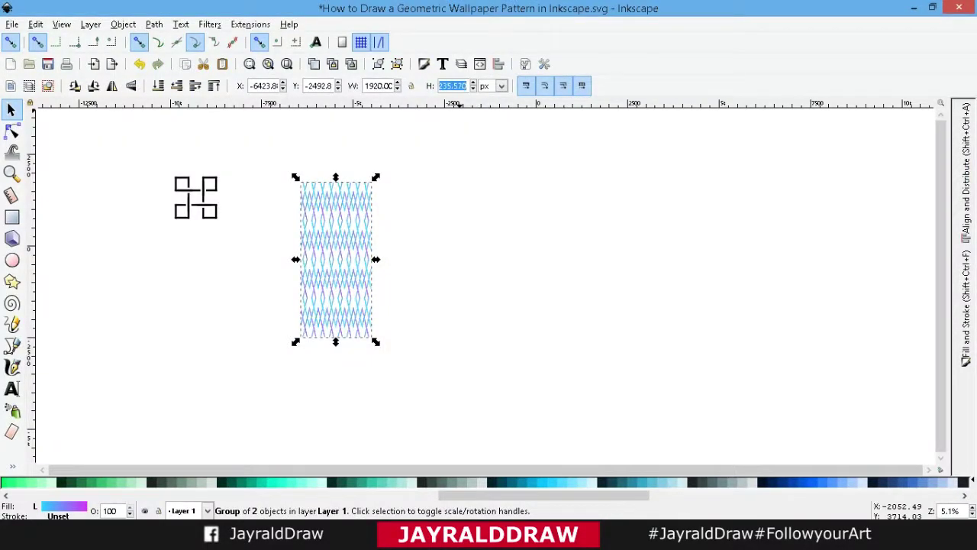
type("1080.00")
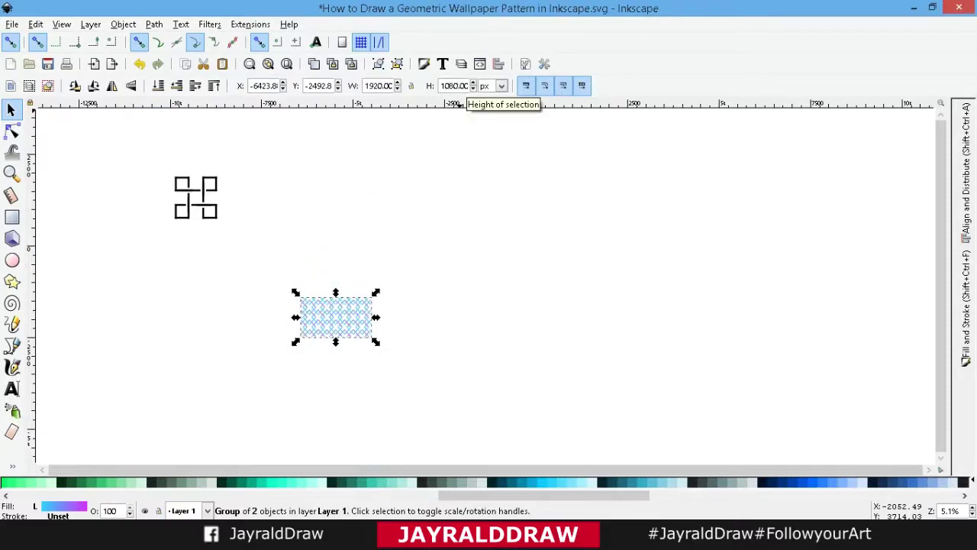
key("Tab")
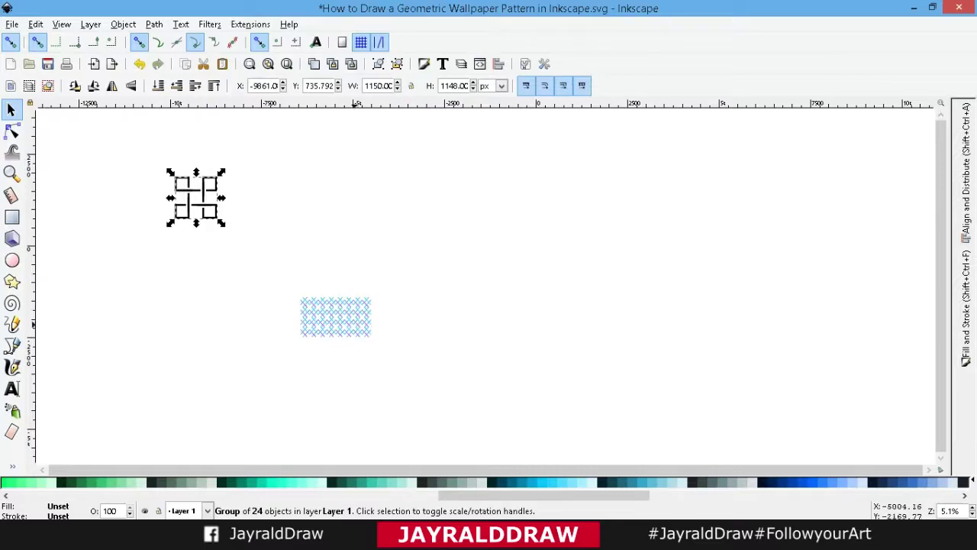
left_click_drag(355, 324, 402, 204)
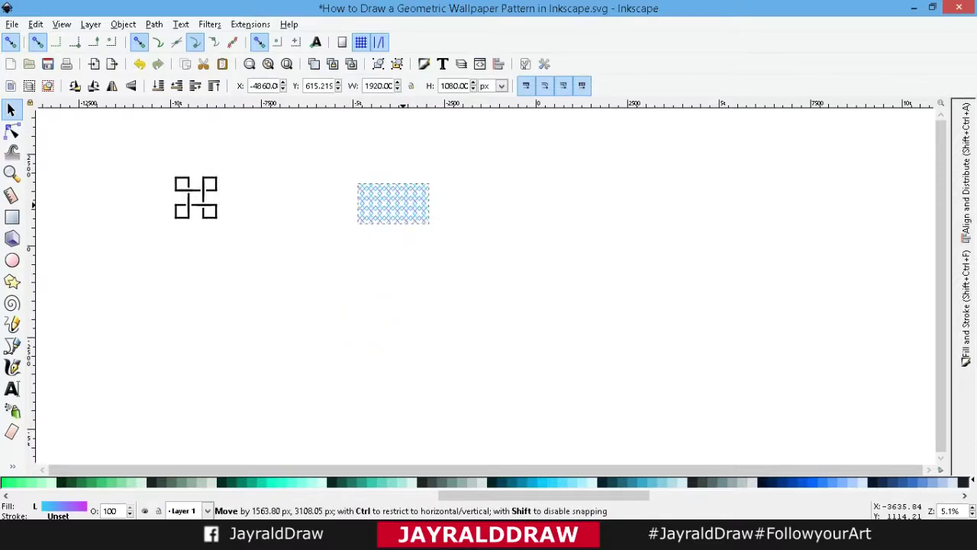
key("3")
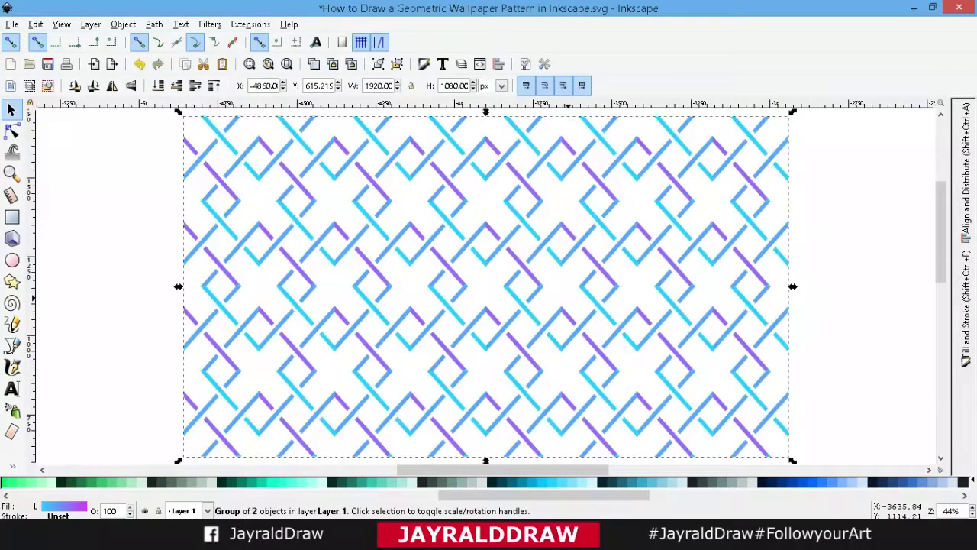
key("minus")
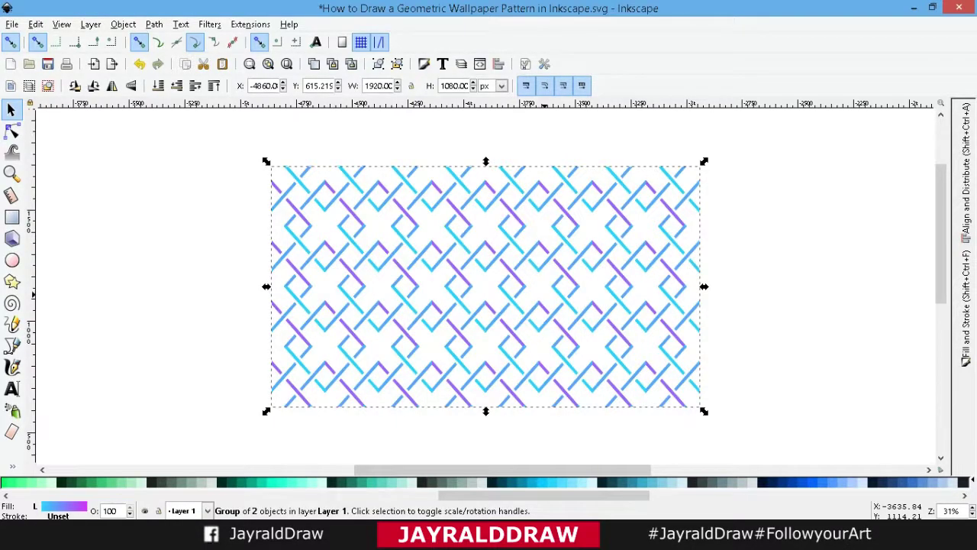
Draw a rectangle left of the pattern and size it to 1980 × 1080 px
key("r")
left_click_drag(107, 156, 271, 269)
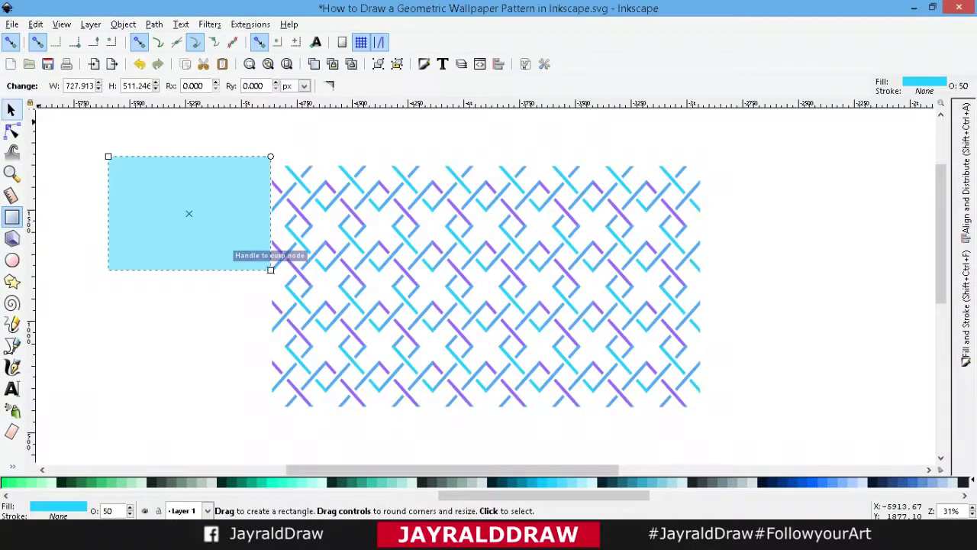
key("s")
double_click(376, 85)
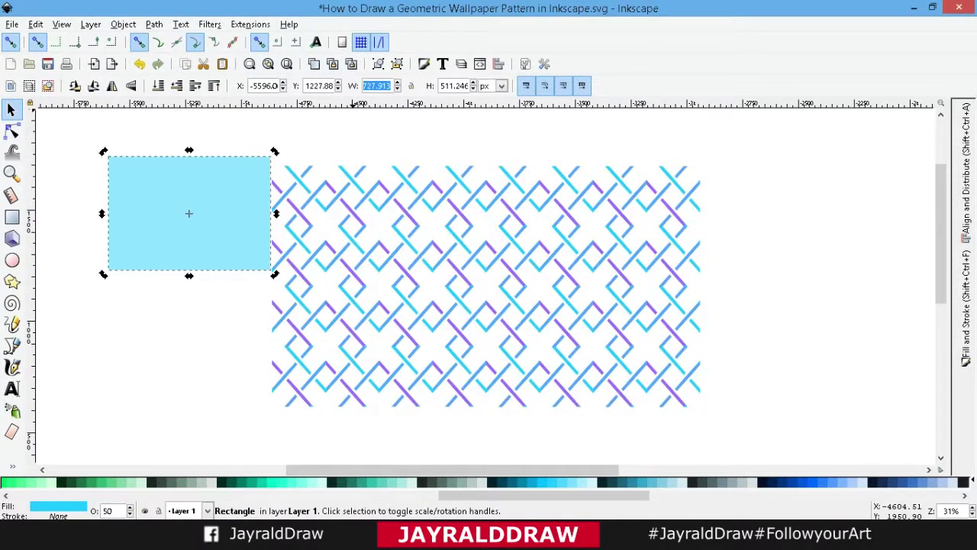
key("Return")
double_click(453, 86)
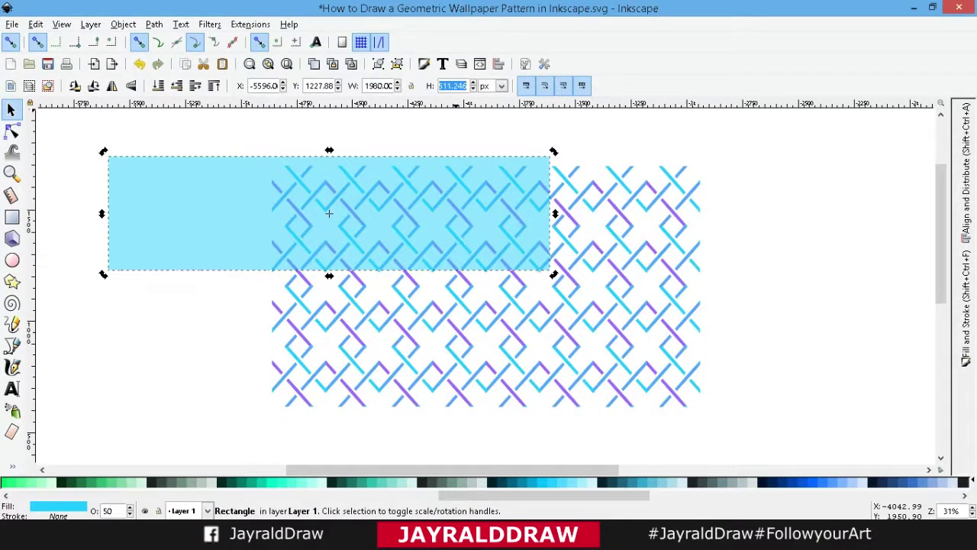
type("1080")
key("Return")
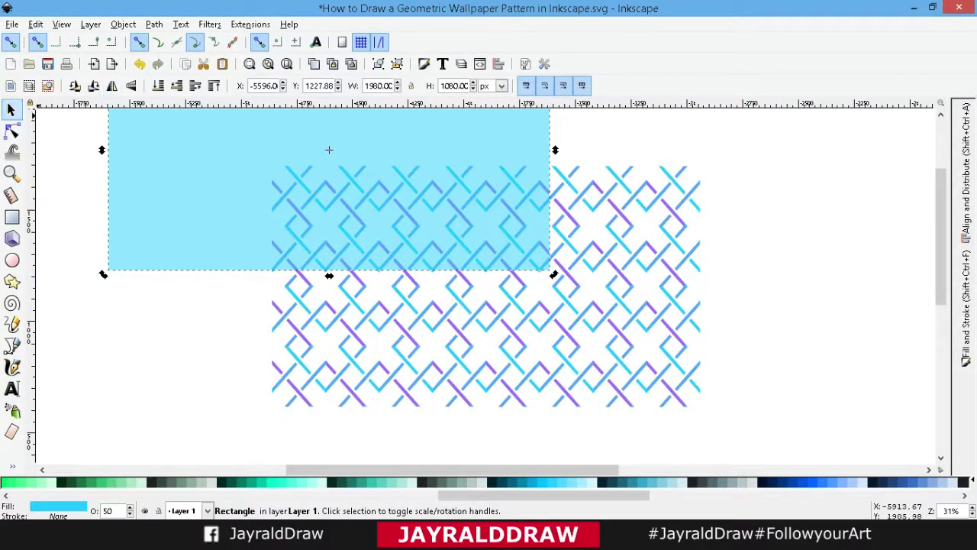
Fill the rectangle solid magenta, move it over the pattern, and select both
key("ctrl+shift+f")
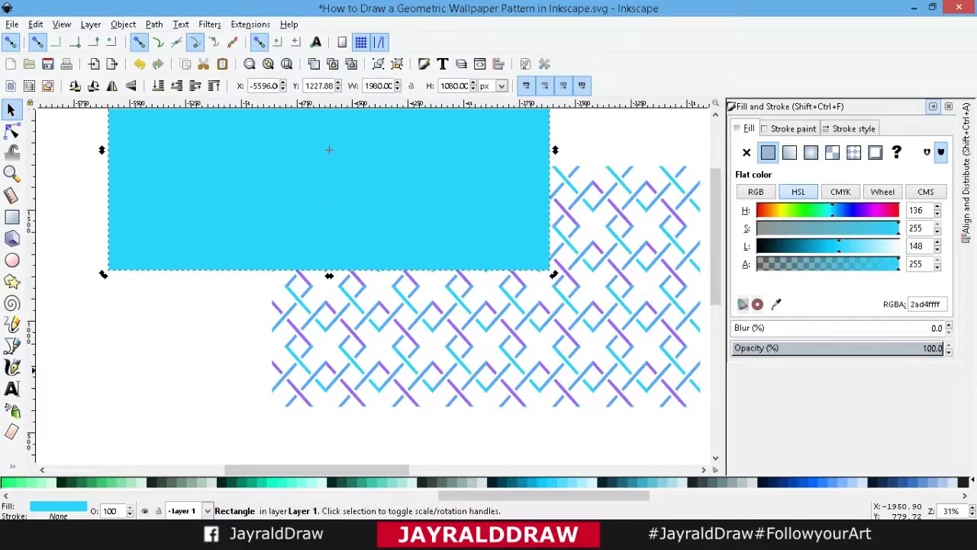
left_click_drag(317, 469, 323, 470)
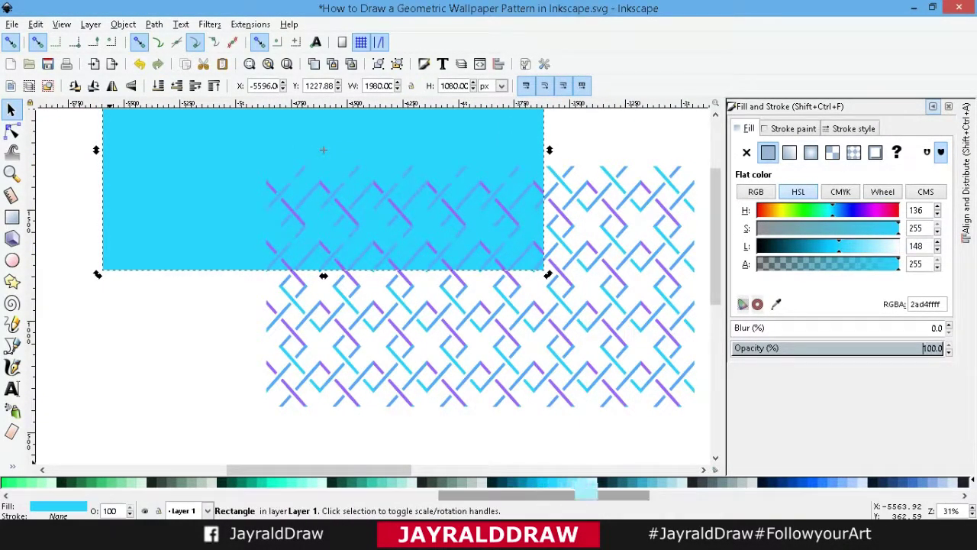
left_click_drag(546, 494, 745, 495)
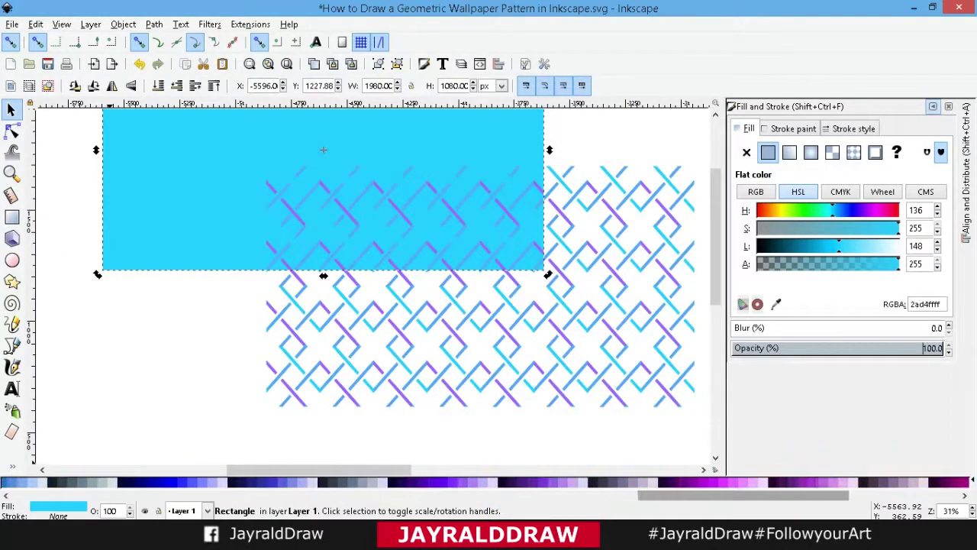
left_click(729, 482)
mouse_move(323, 191)
left_mouse_down()
mouse_move(454, 215)
mouse_move(460, 247)
left_mouse_up()
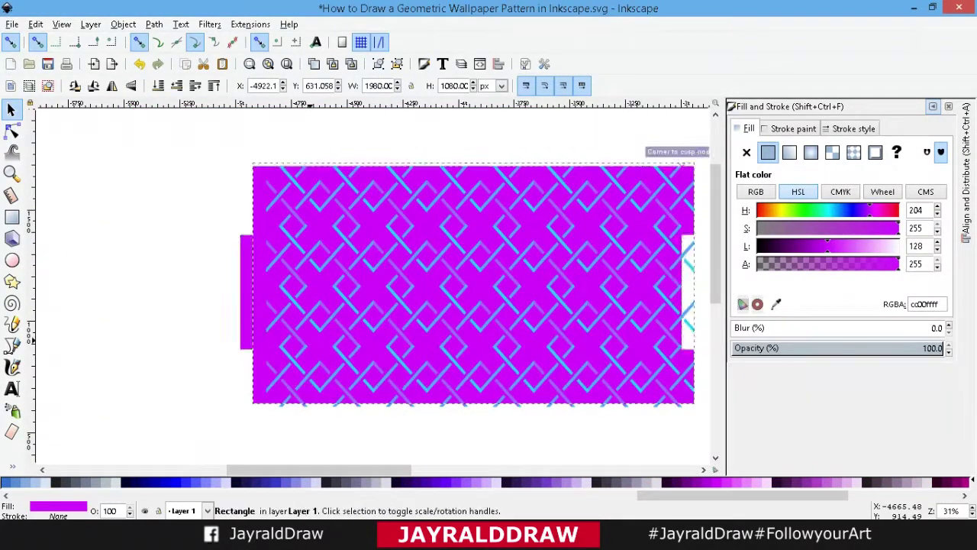
key("Escape")
mouse_move(235, 142)
left_mouse_down()
mouse_move(178, 165)
mouse_move(703, 427)
left_mouse_up()
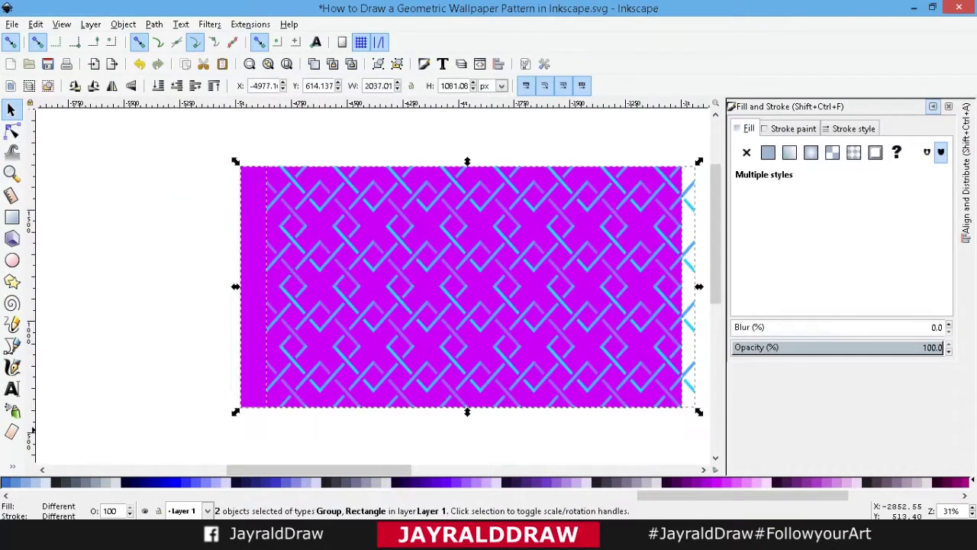
Center the rectangle and pattern on both vertical and horizontal axes, then group them
left_click(966, 172)
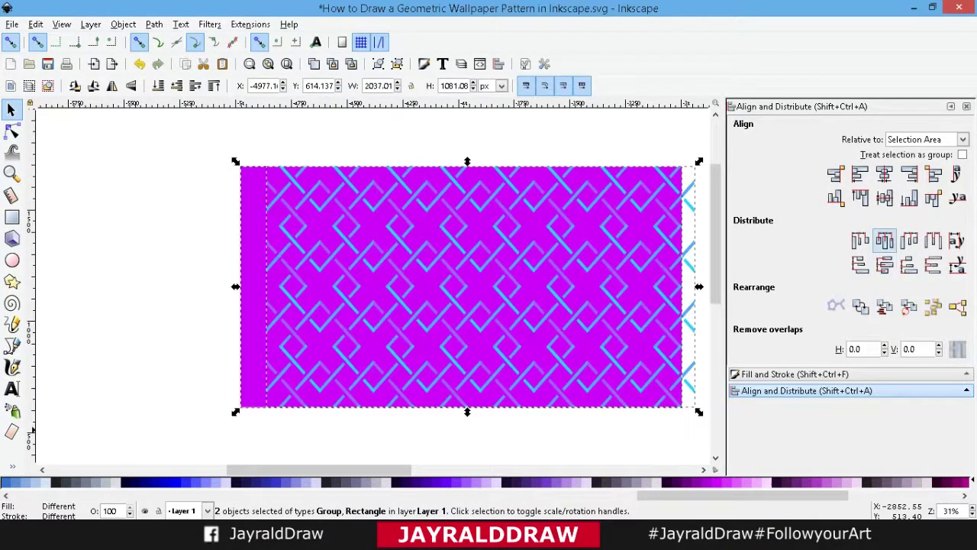
left_click(885, 174)
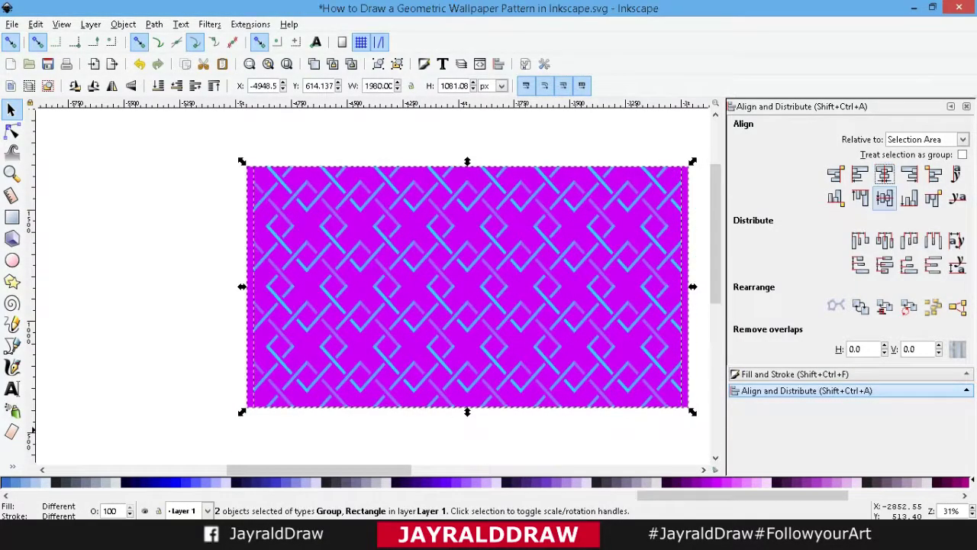
left_click(885, 198)
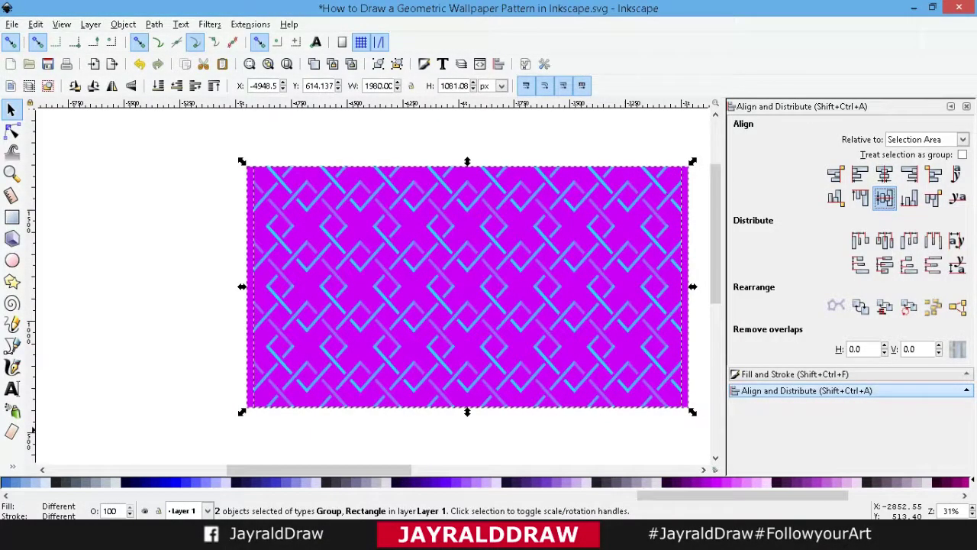
key("ctrl+g")
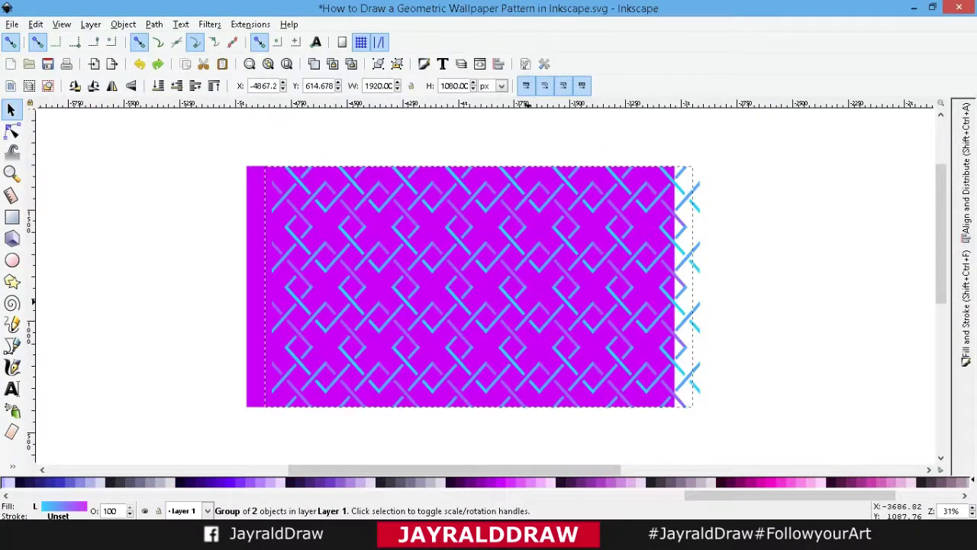
Try palette colours on the background rectangle and settle on a dark blue fill
key("Escape")
left_click(533, 301, "ctrl")
left_click(473, 481)
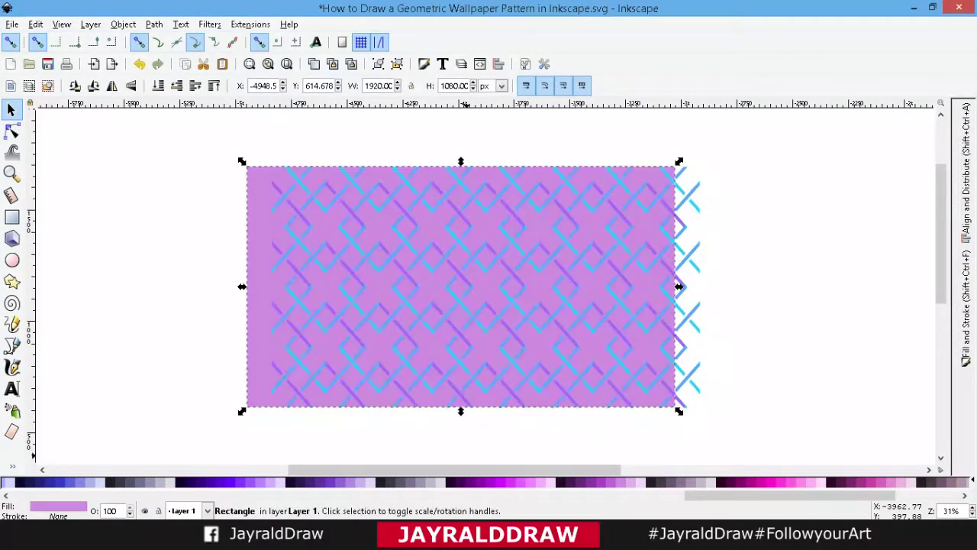
left_click(611, 482)
left_click(619, 481)
left_click(92, 481)
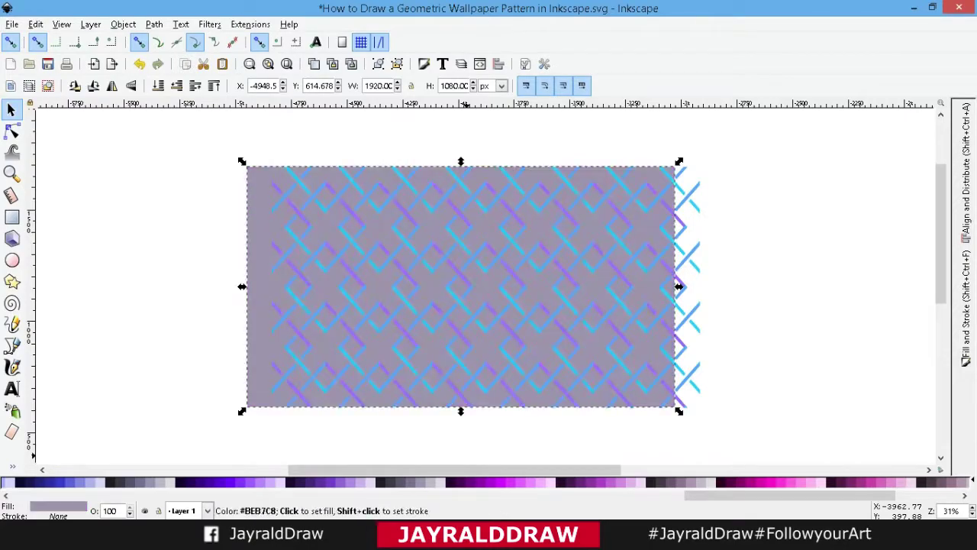
left_click(466, 481)
left_click(504, 481)
left_click(477, 481)
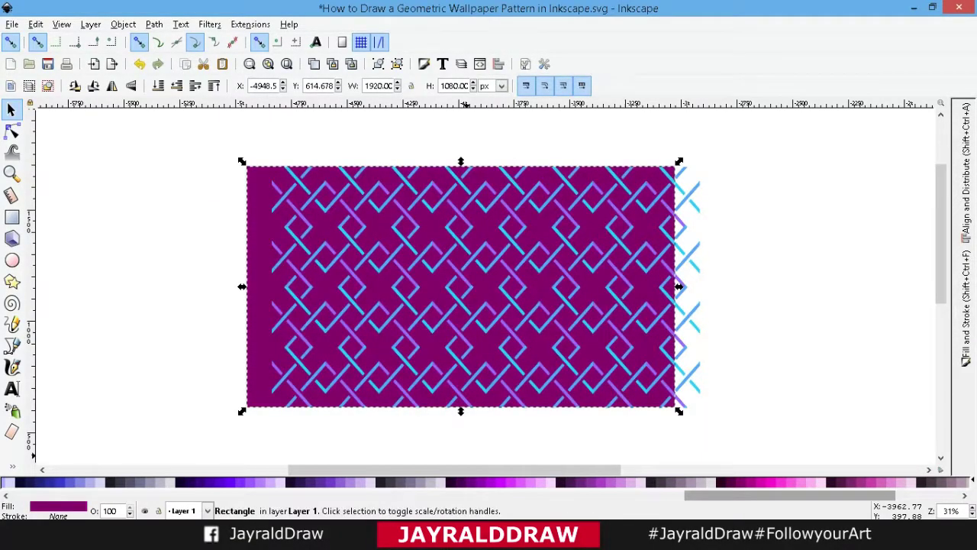
scroll(473, 481, "up", 3)
left_click(474, 481)
left_click(473, 481)
scroll(474, 481, "up", 3)
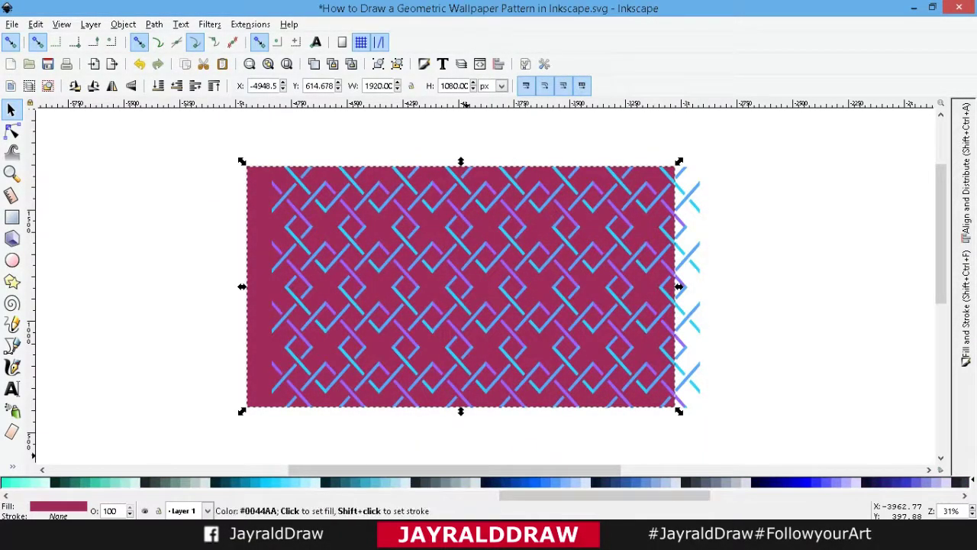
left_click(474, 481)
scroll(473, 481, "up", 2)
left_click(473, 481)
scroll(474, 481, "up", 2)
left_click(473, 481)
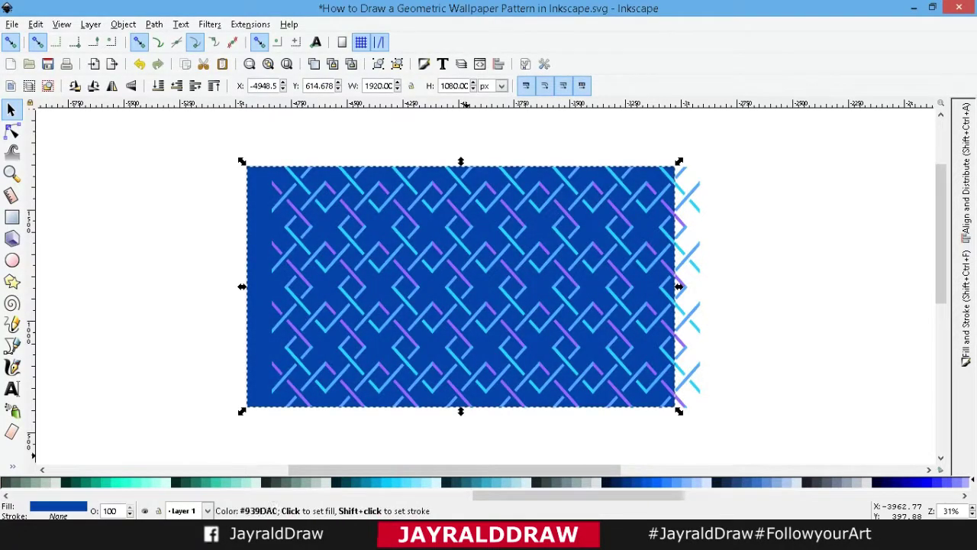
left_click(878, 481)
left_click(672, 481)
left_click(656, 481)
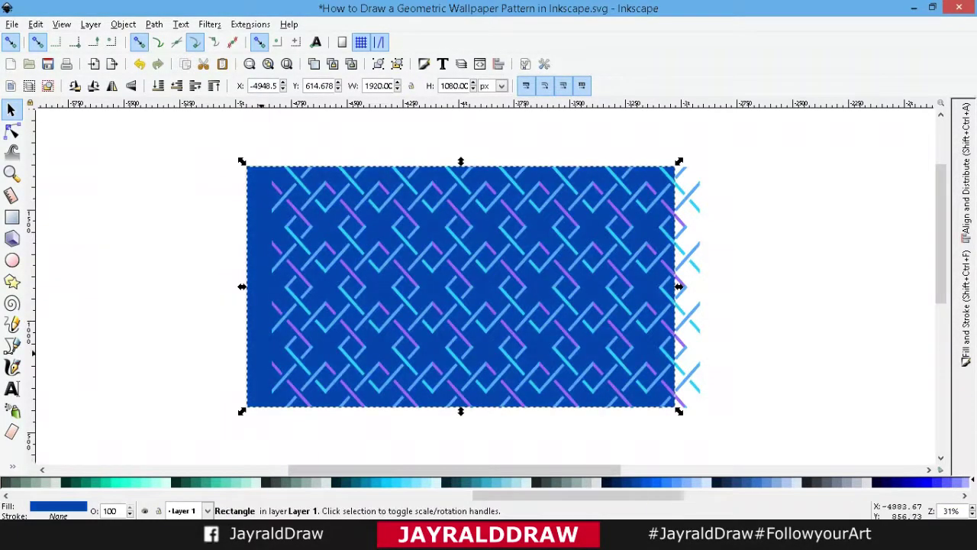
Add the knot pattern to the selection and centre it on the blue rectangle
left_click(687, 229, "shift")
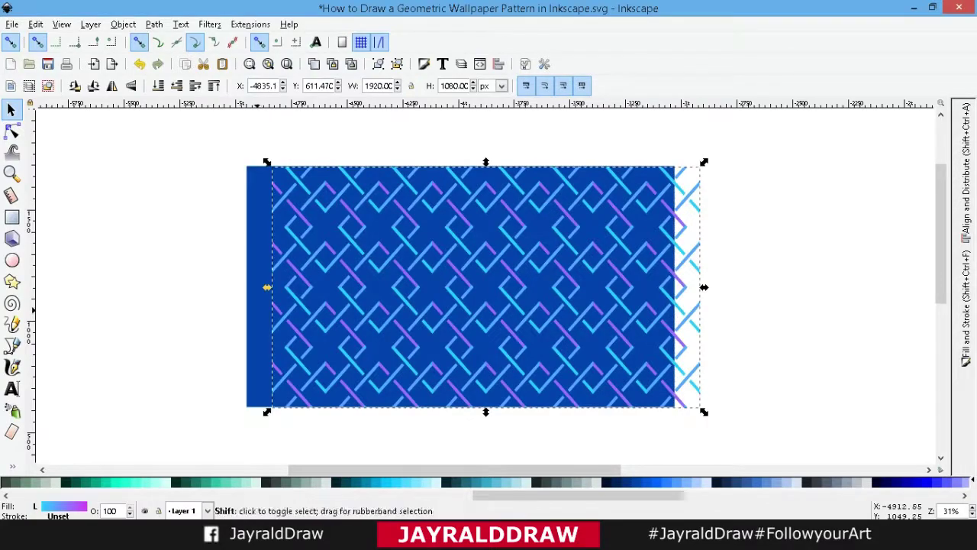
key("shift+ctrl+a")
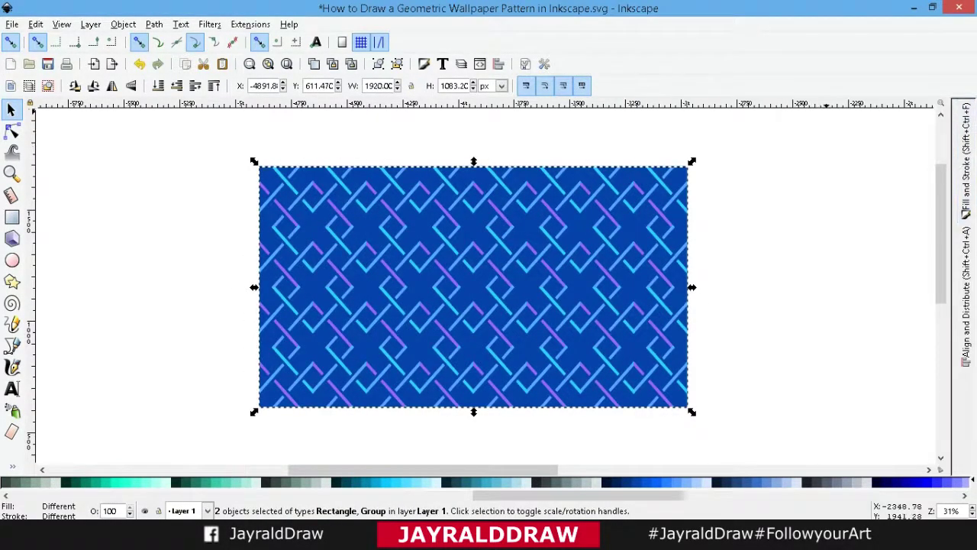
key("Escape")
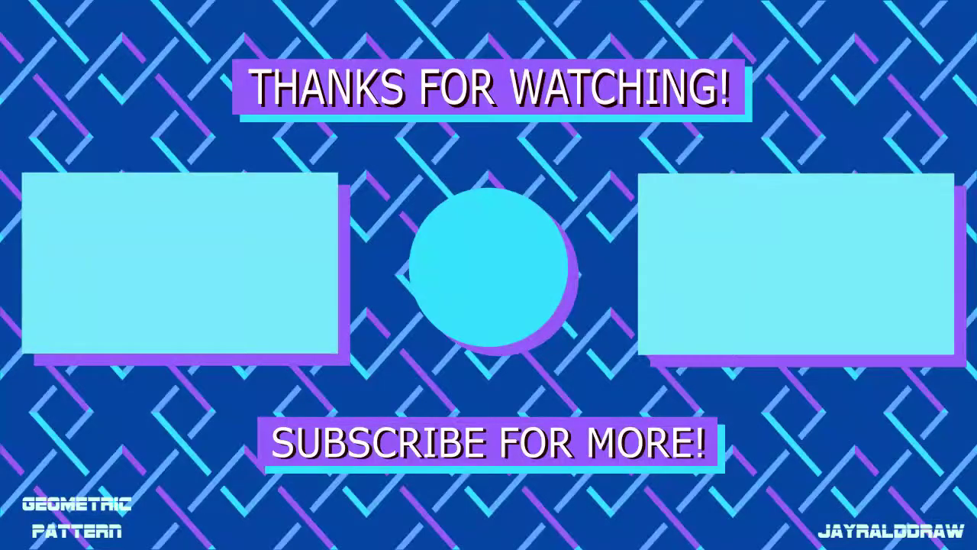